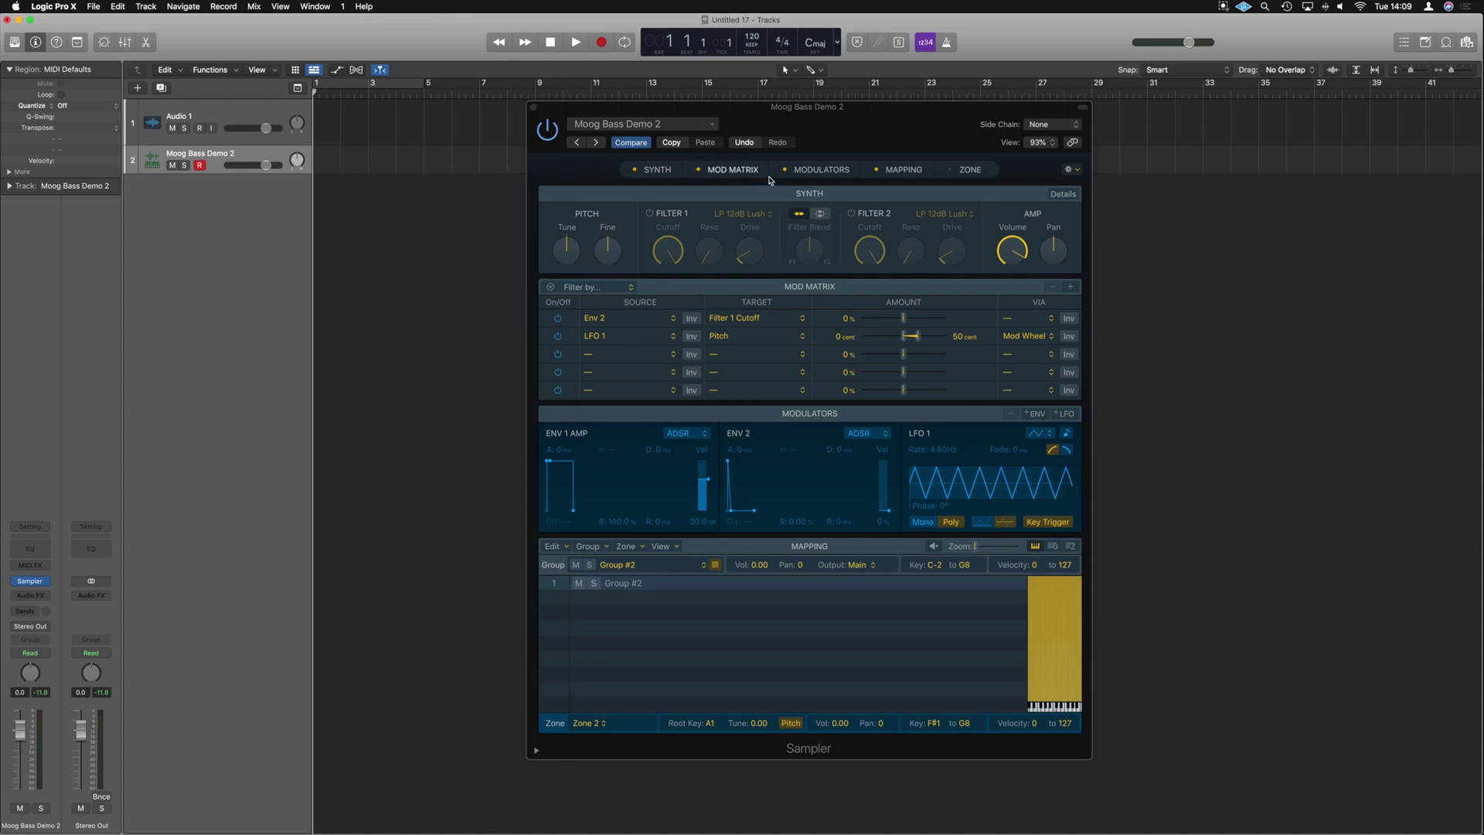
- Hide the Mapping, Modulators and Mod Matrix sections, then show them again along with Zone
click(873, 173)
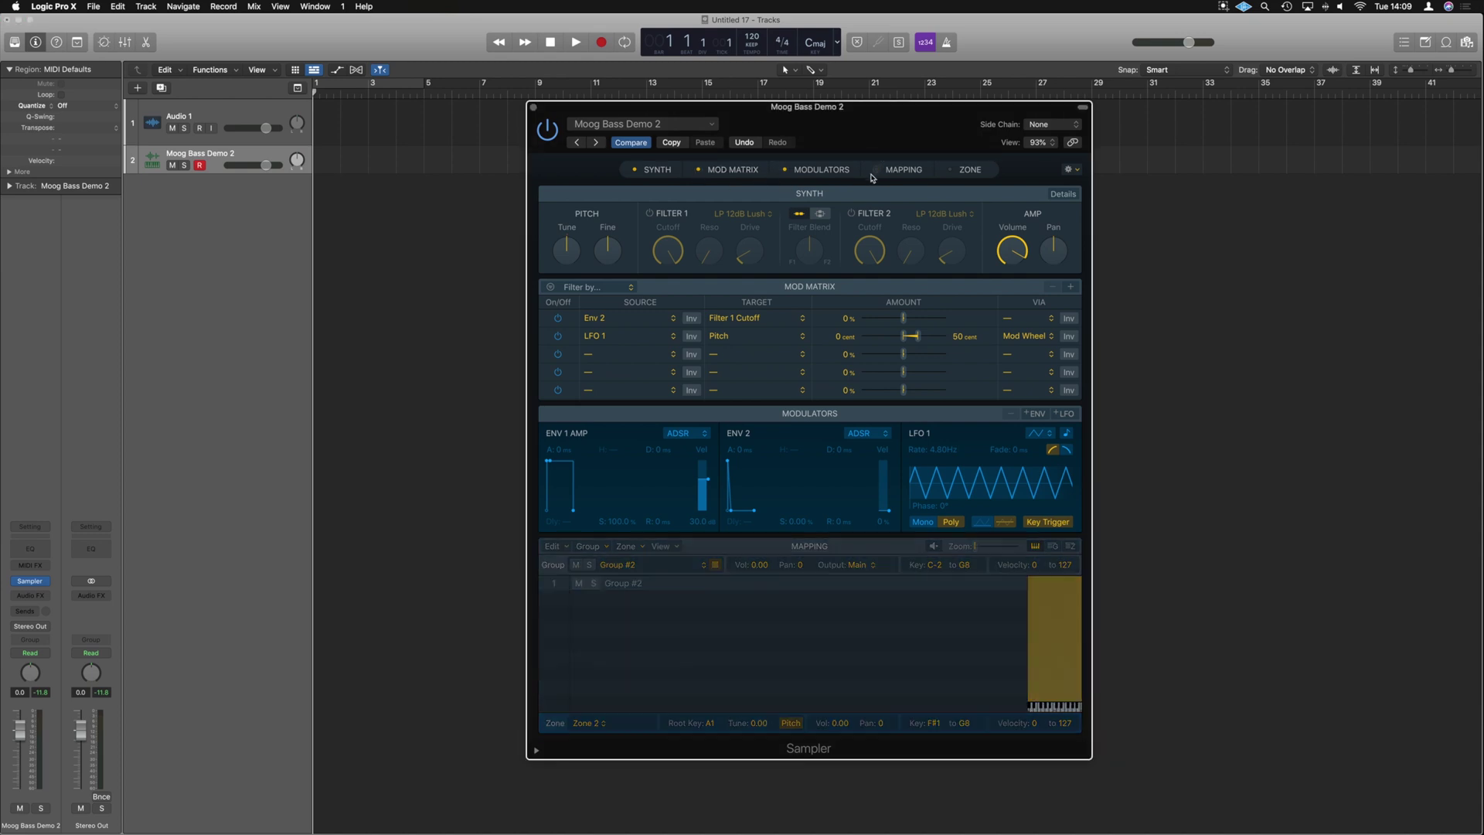
click(785, 173)
click(699, 173)
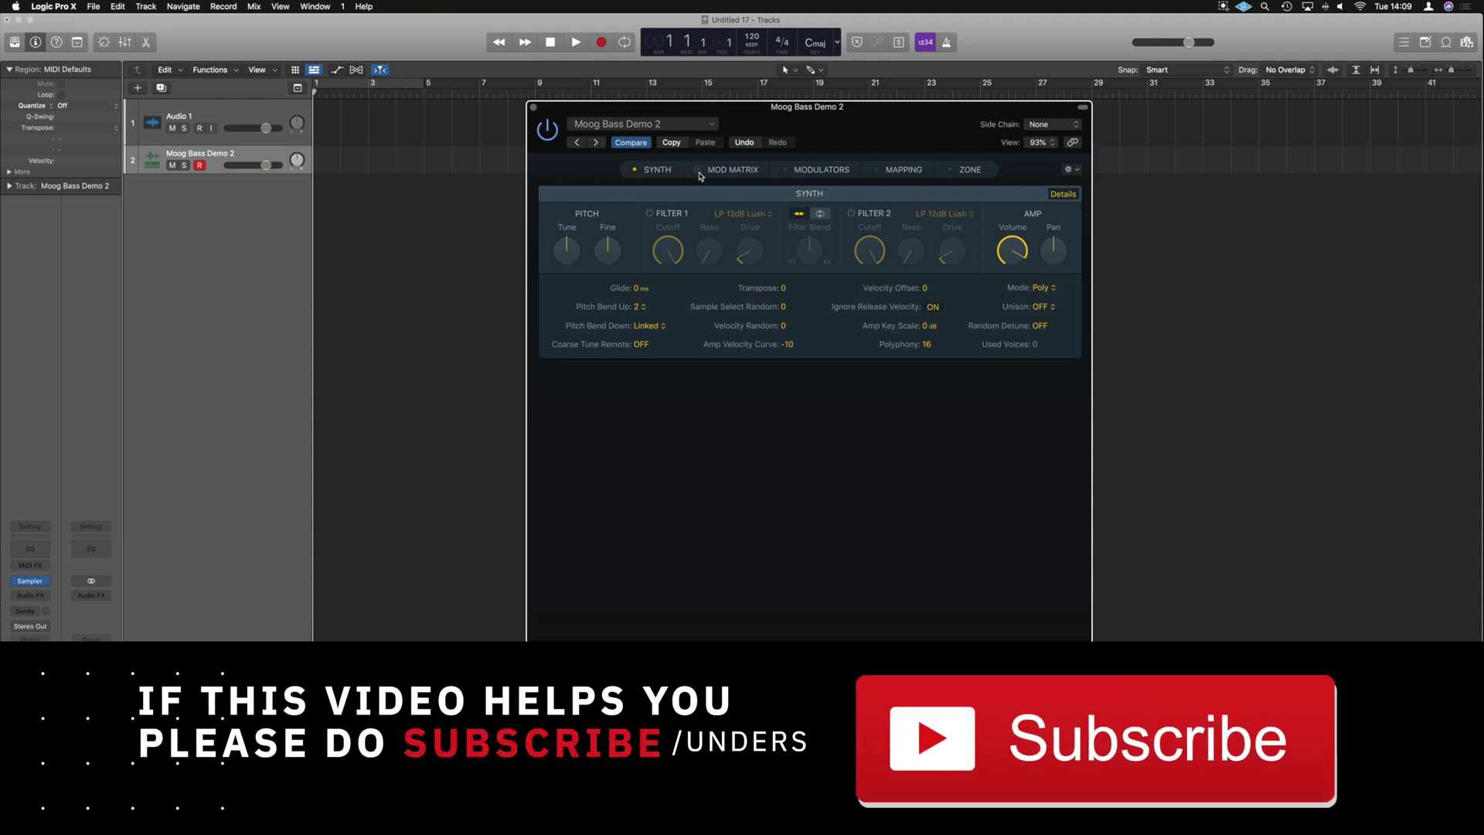
click(699, 174)
click(785, 173)
click(876, 170)
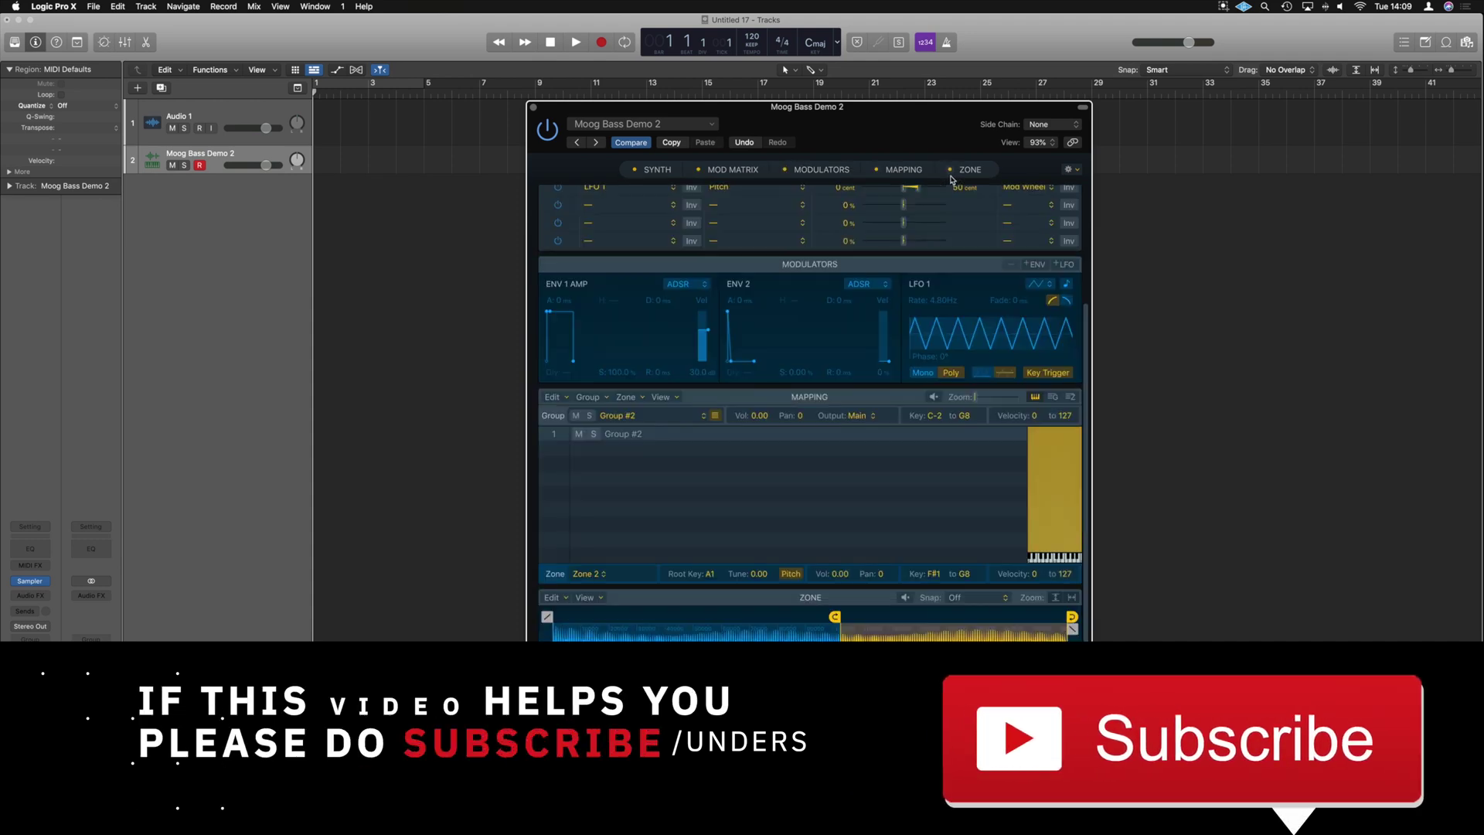
click(949, 170)
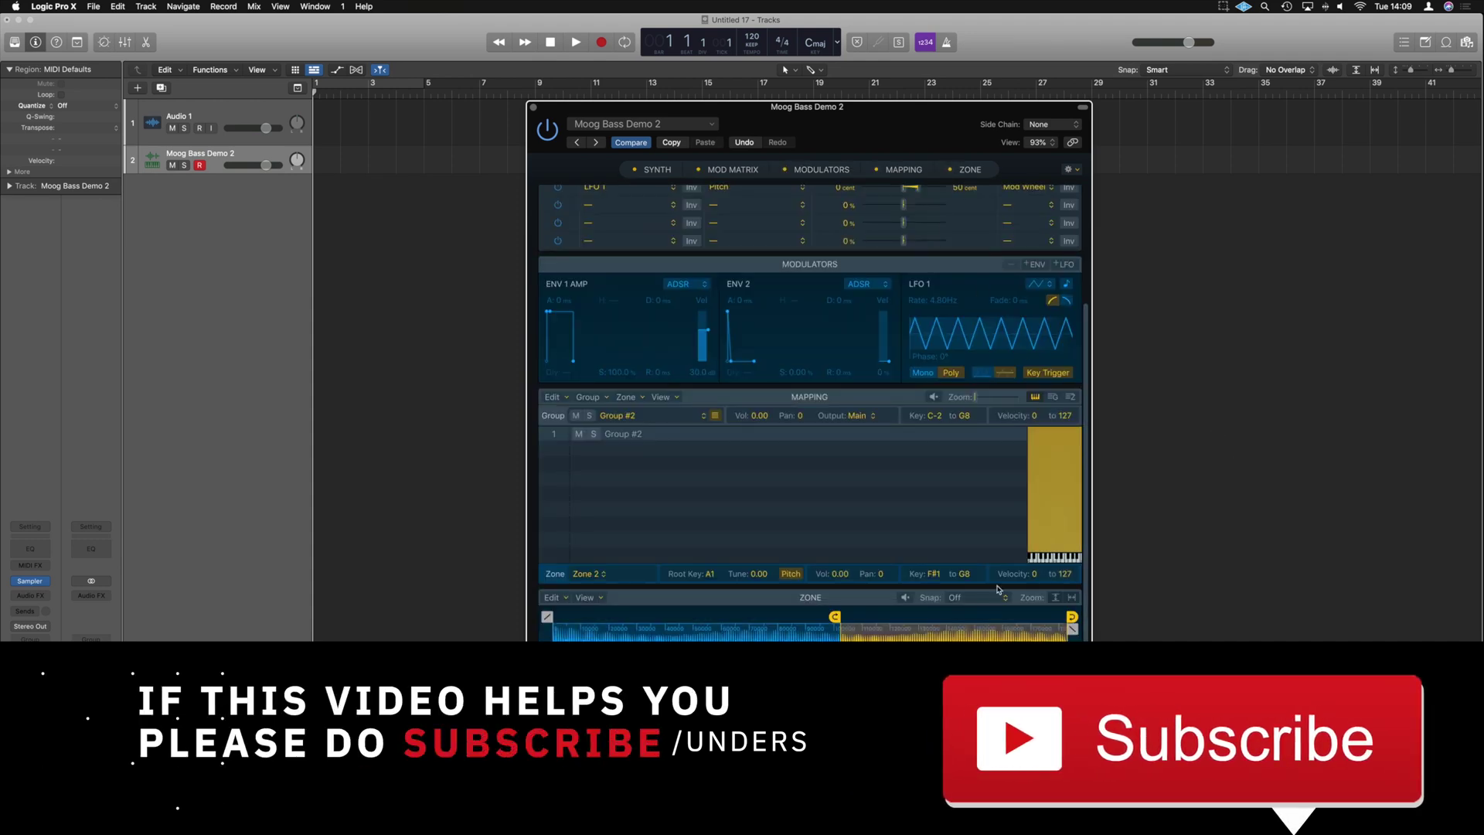
scroll(985, 520, up, 5)
scroll(984, 520, down, 5)
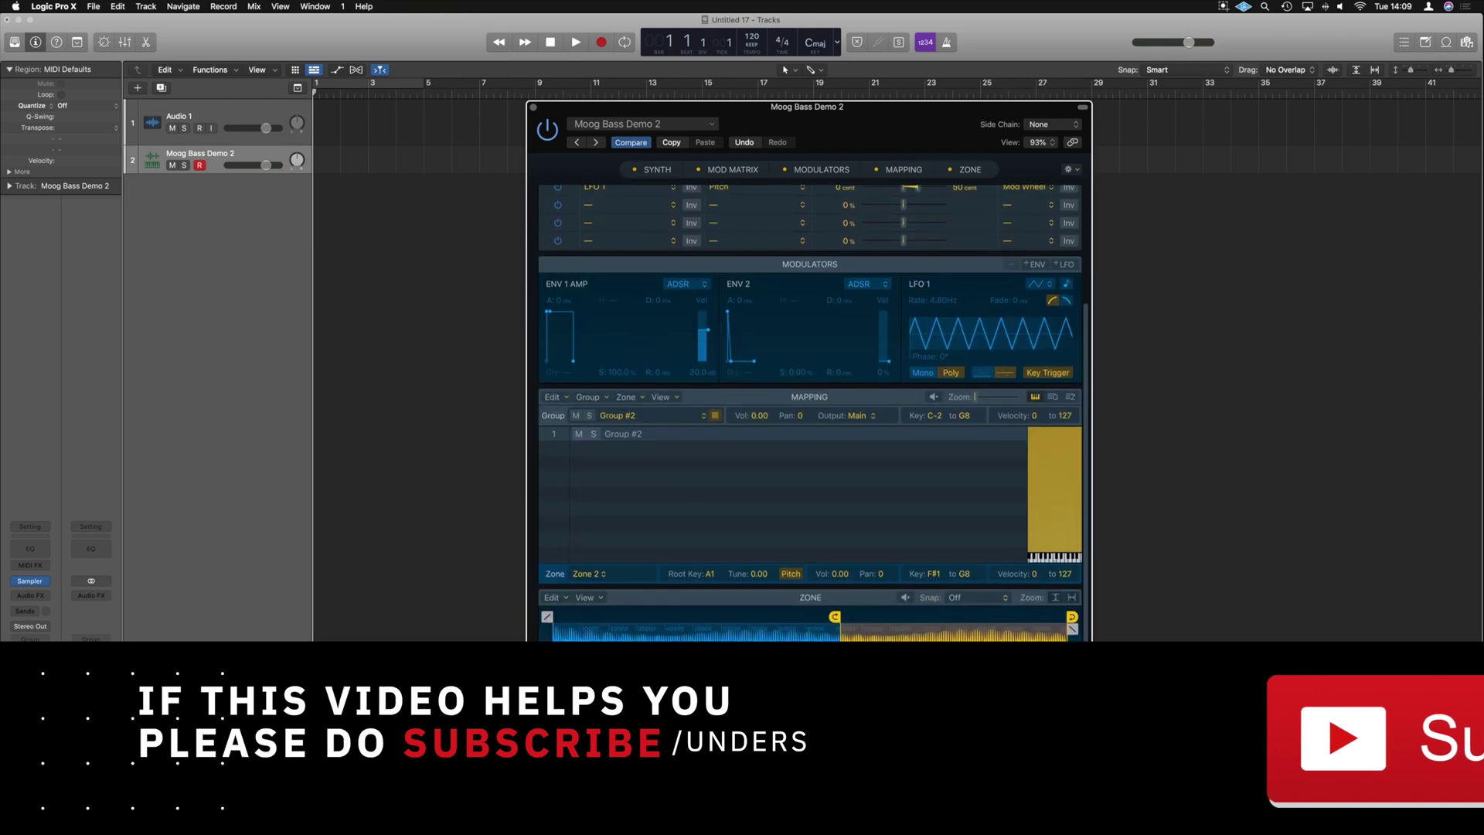
- Enlarge and reposition the Sampler window, then turn off the Mod Matrix and Modulators sections
drag(1090, 759, 1472, 825)
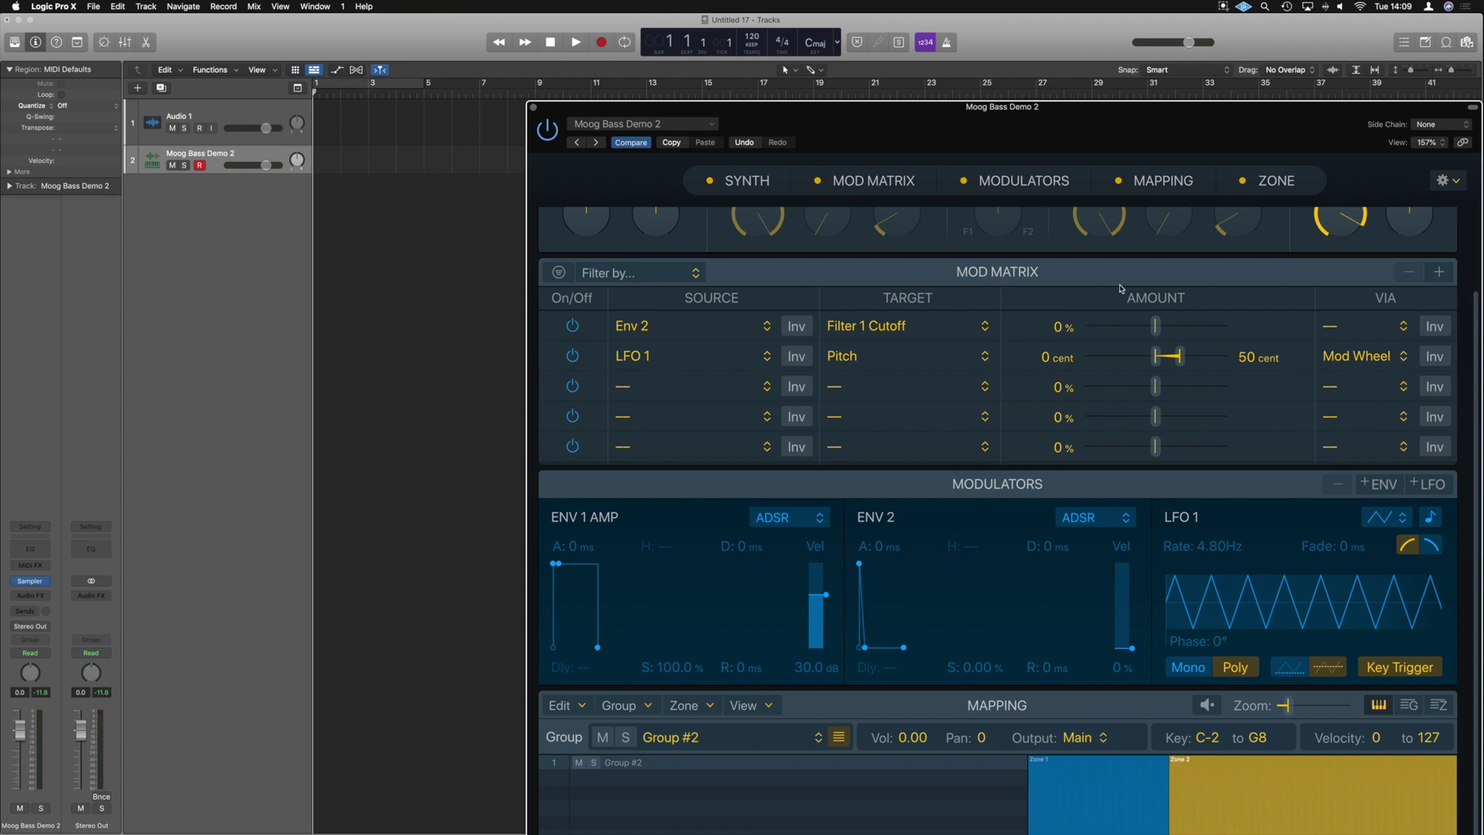
click(1134, 131)
drag(1134, 132, 966, 110)
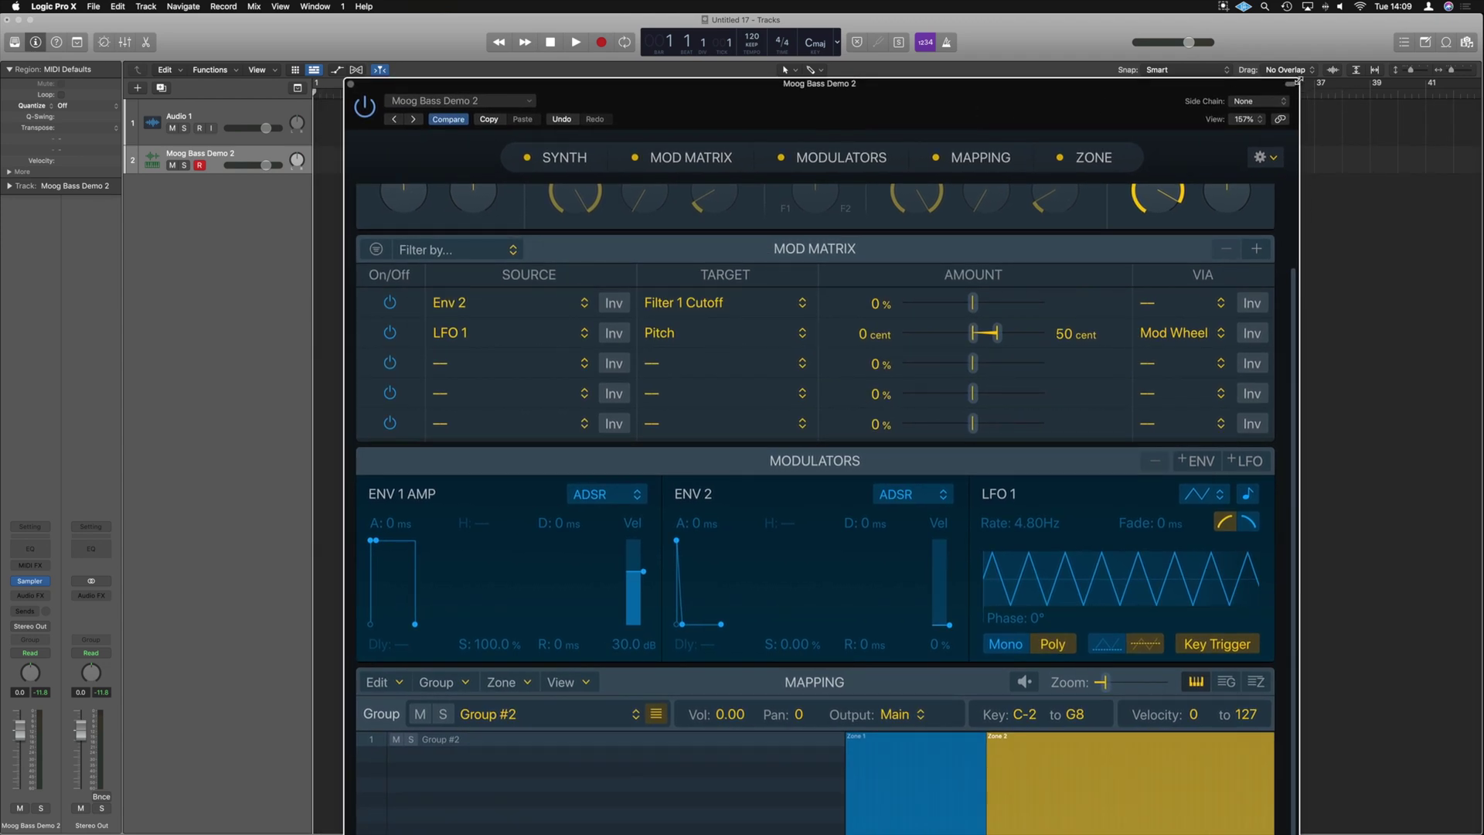
drag(1300, 82, 871, 139)
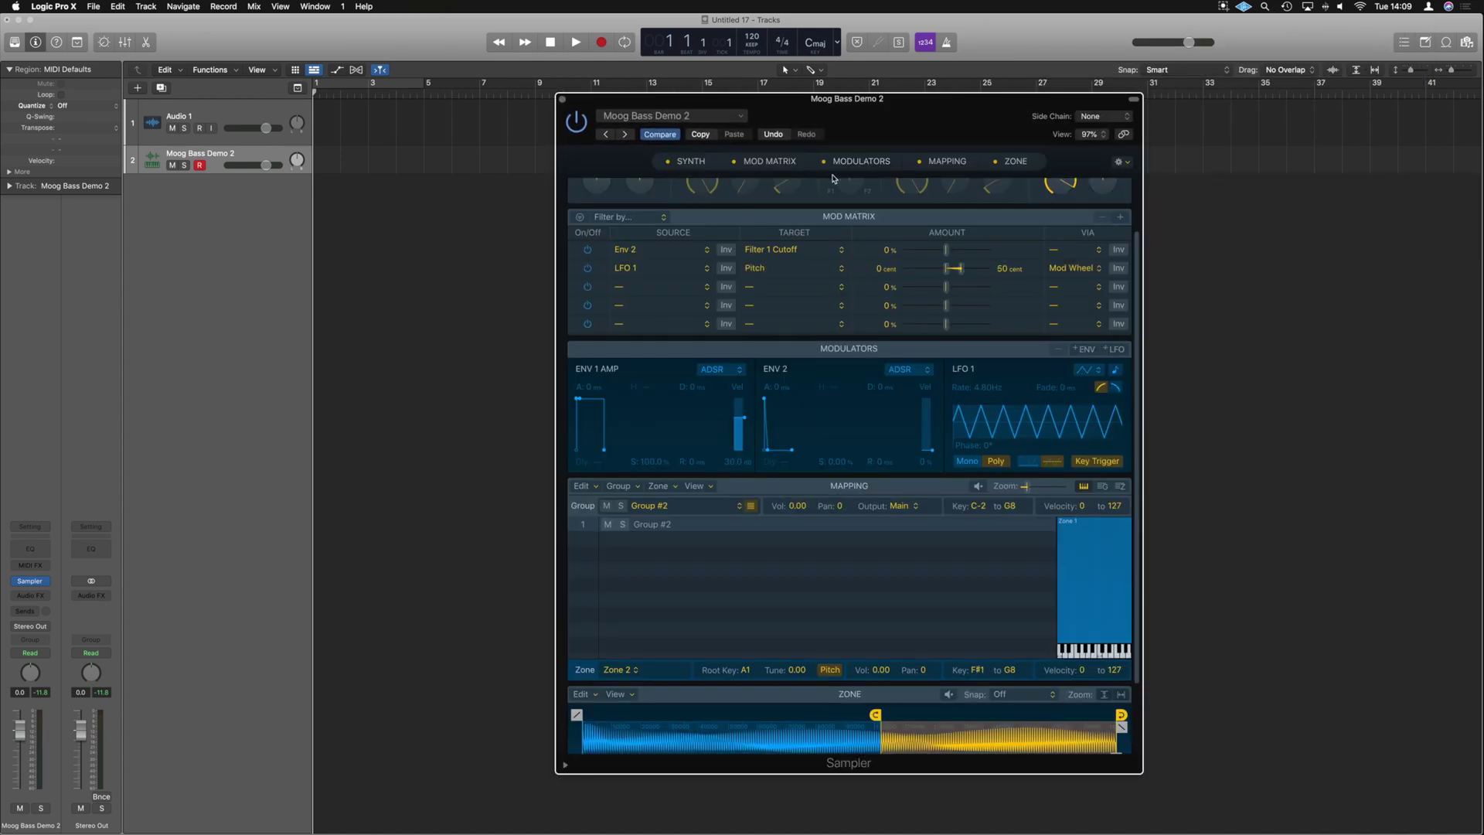
click(733, 162)
click(823, 162)
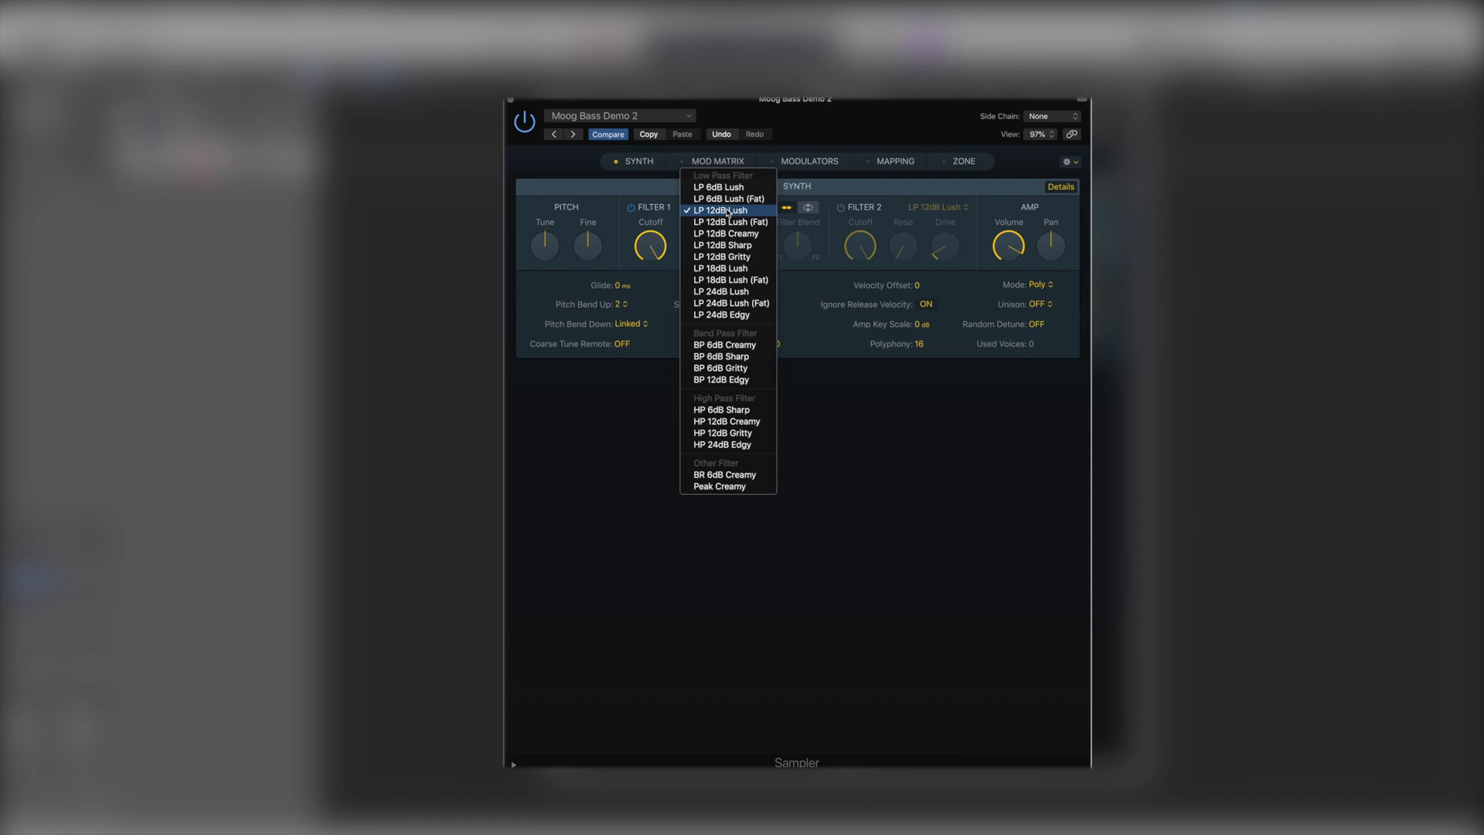
- Keep the LP 12dB Lush filter and run both filters in parallel with Filter Blend at +57.6%
click(726, 210)
mouse_move(738, 249)
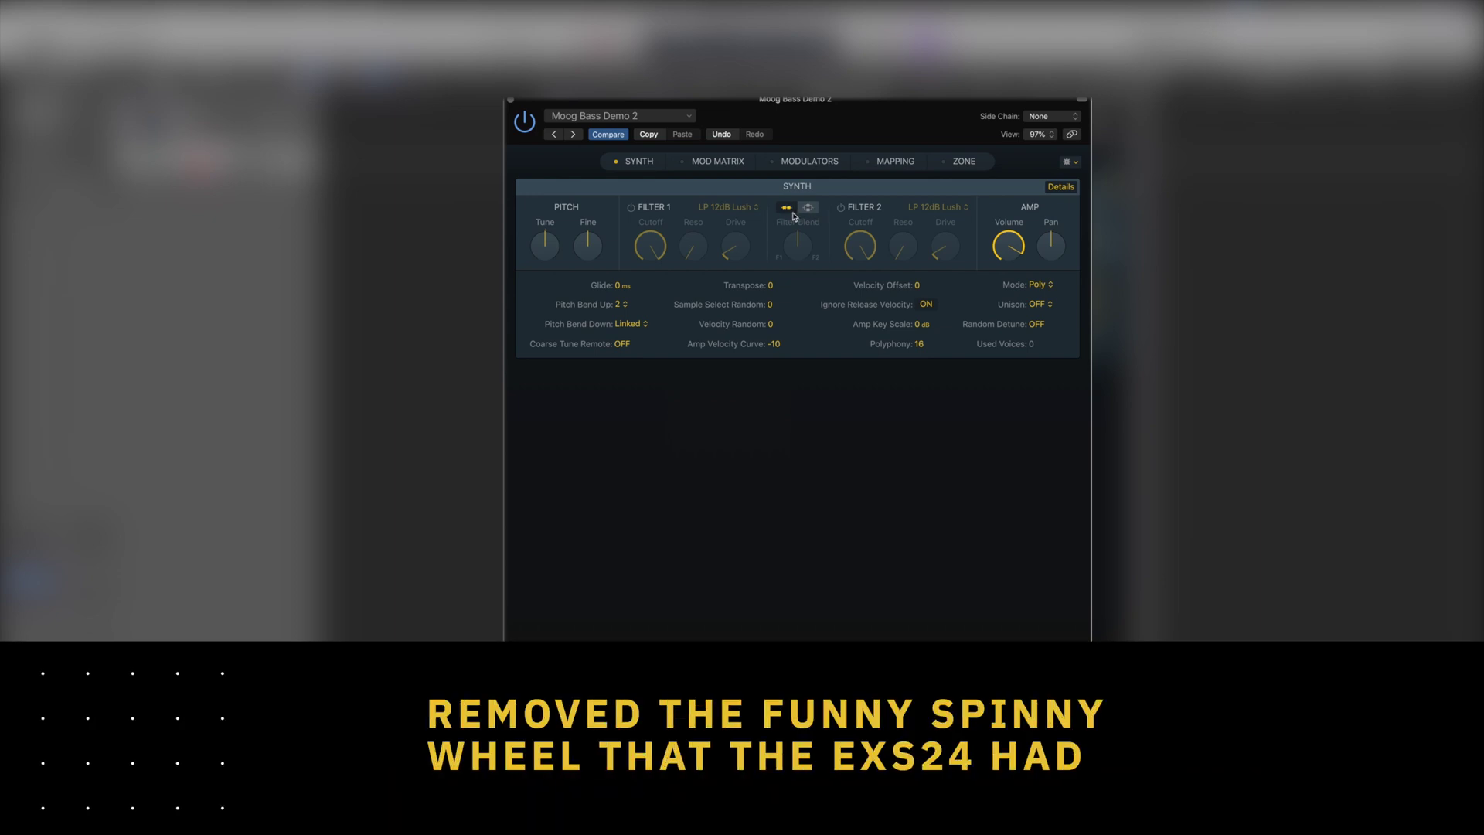
click(806, 207)
mouse_move(796, 258)
mouse_down()
mouse_move(800, 158)
mouse_move(798, 351)
mouse_move(794, 172)
mouse_move(794, 289)
mouse_move(794, 246)
mouse_up()
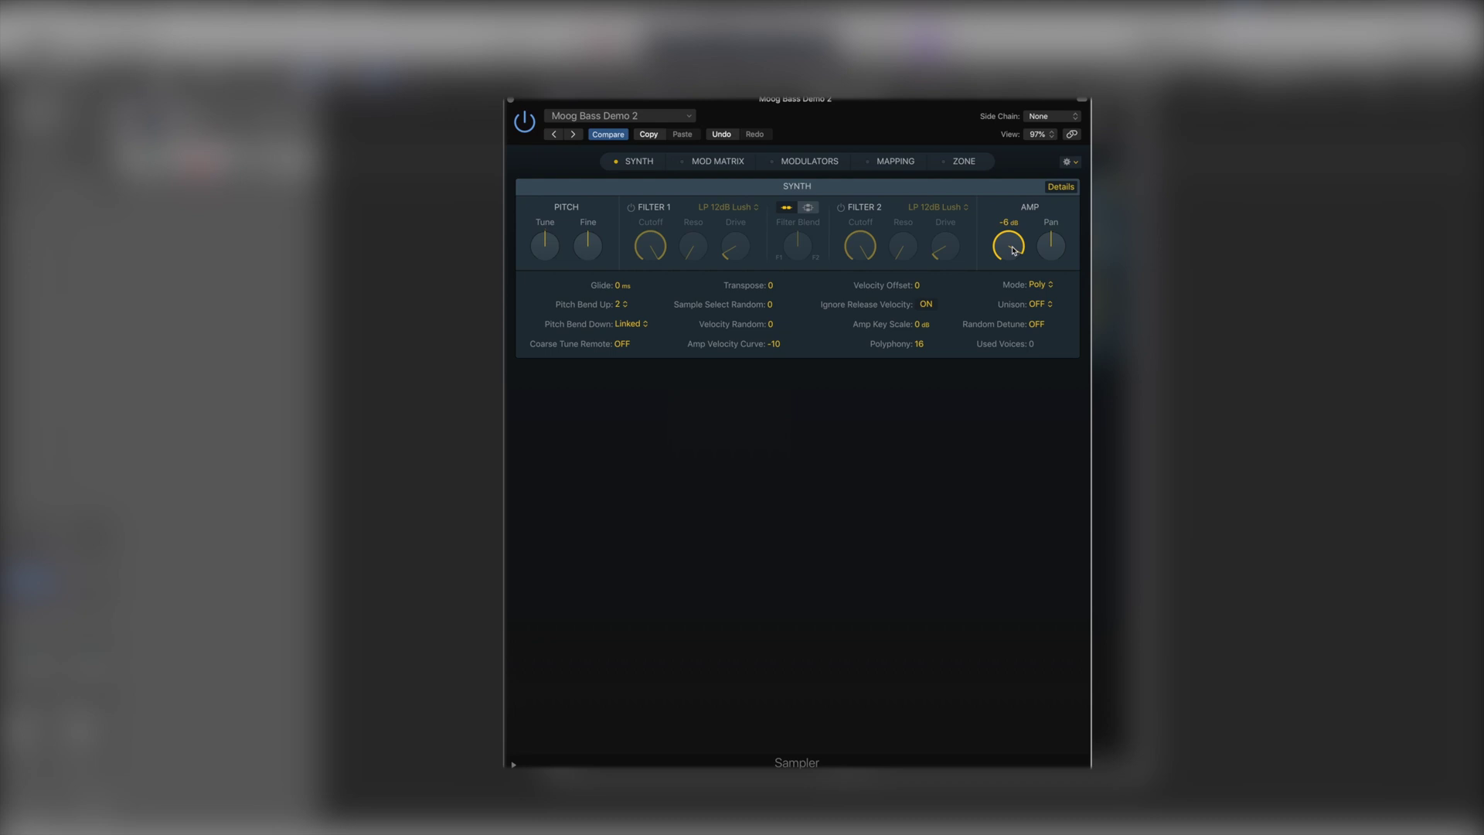
click(717, 160)
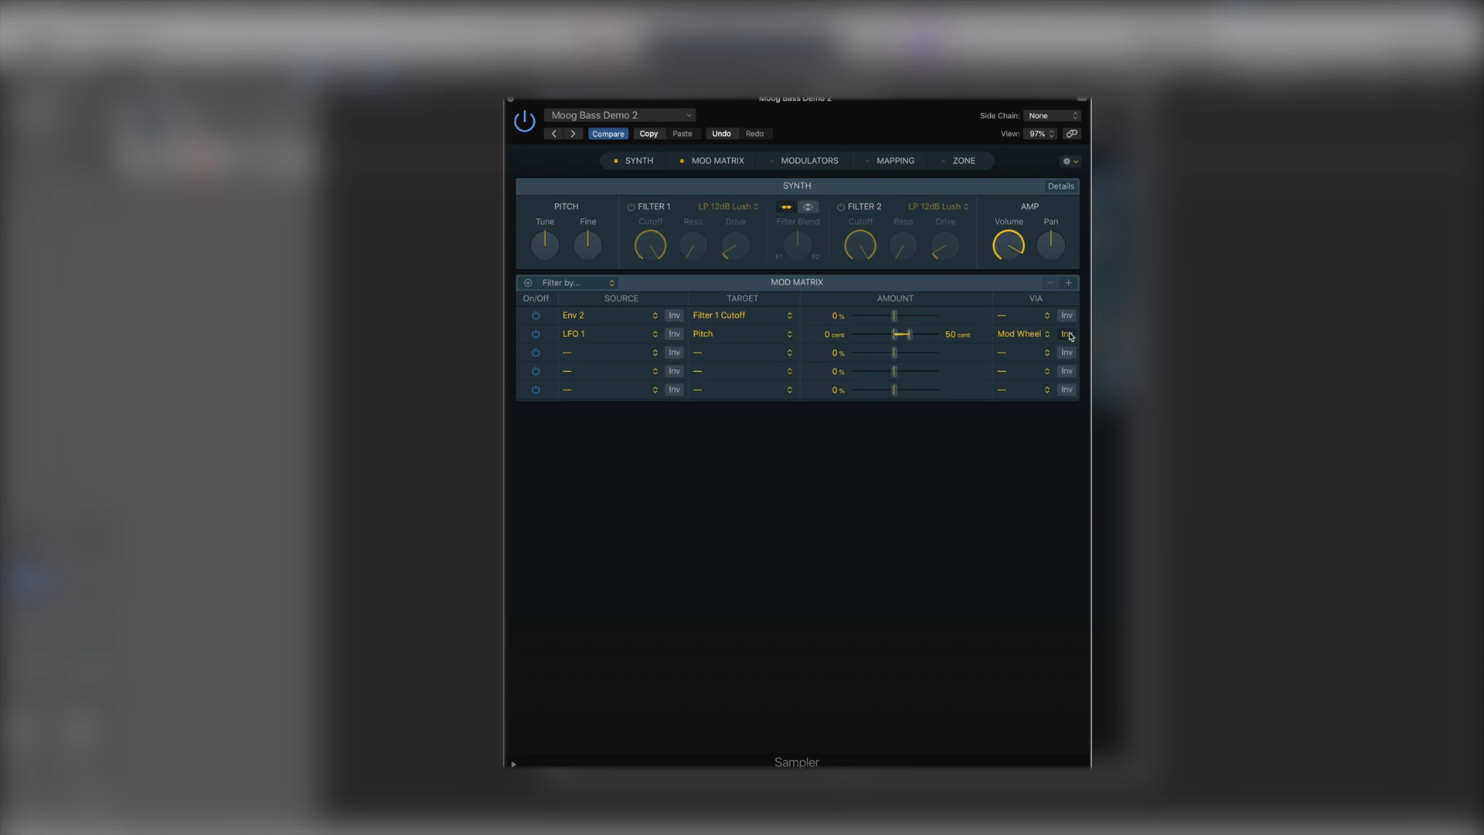
- Invert the LFO 1 Mod Wheel routing, add matrix rows, then trim the matrix back to four rows
click(1069, 335)
click(1069, 284)
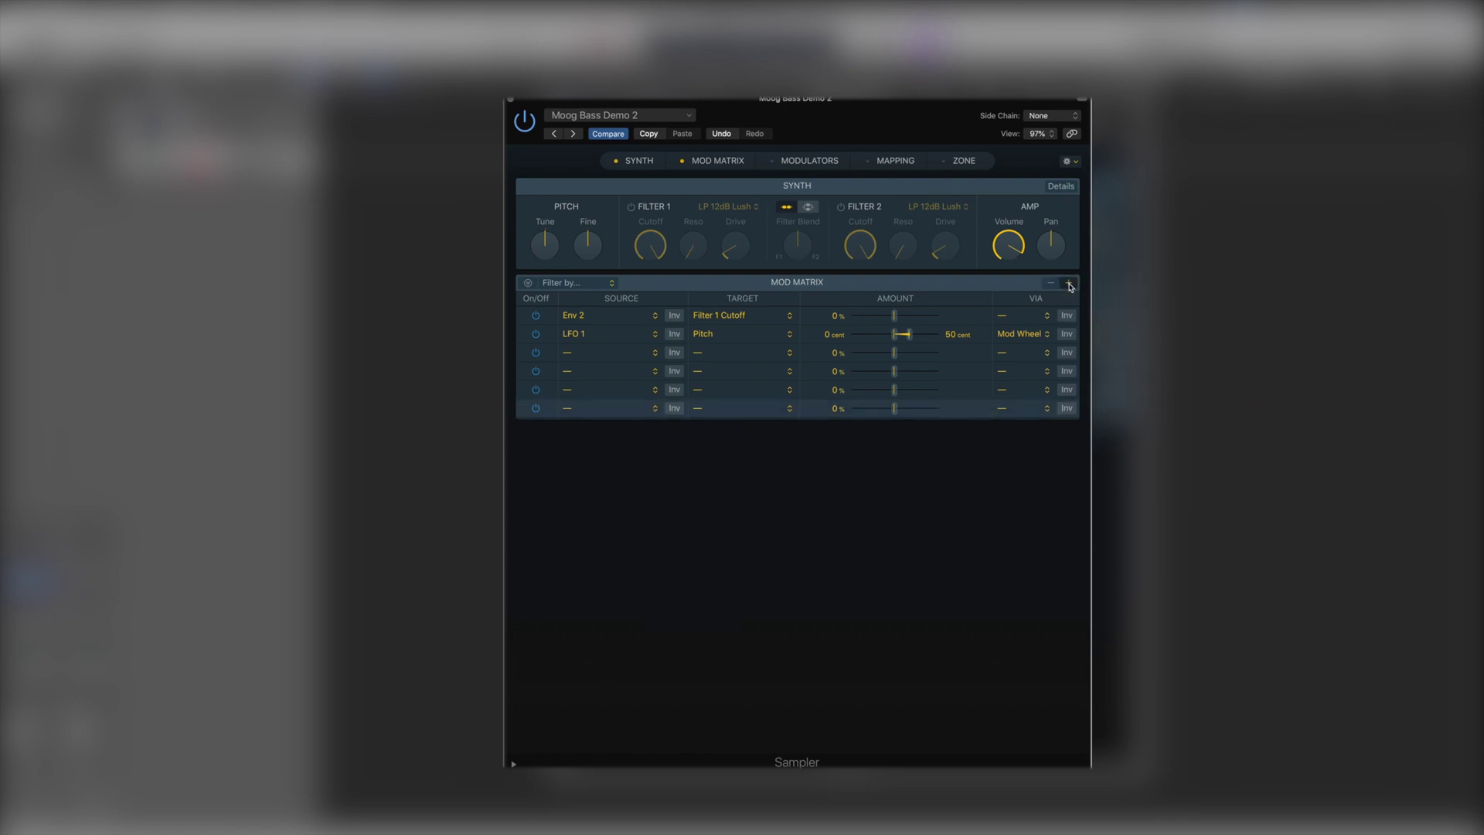
click(1069, 284)
click(1069, 284)
click(1069, 283)
click(1069, 283)
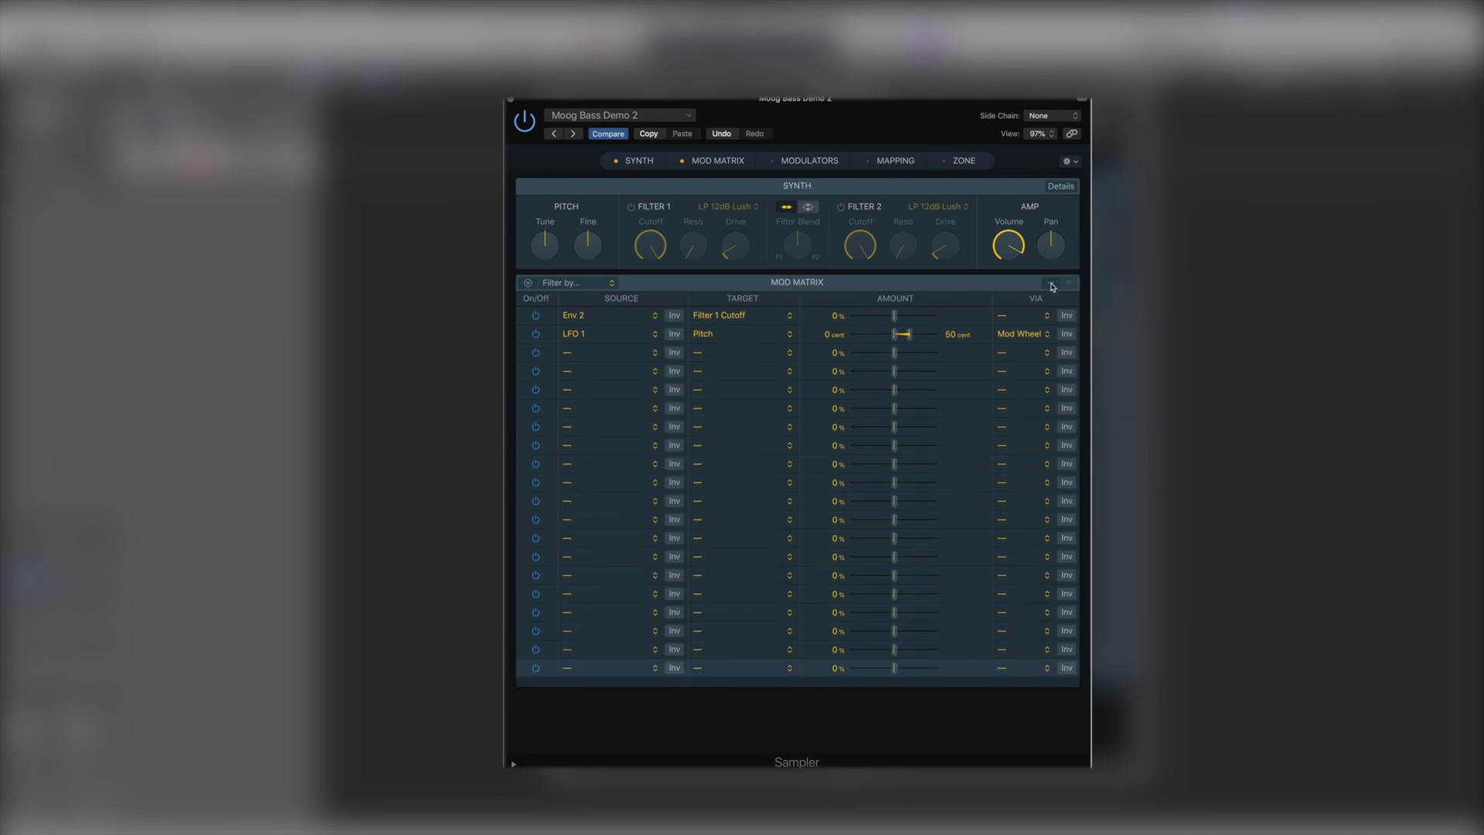
click(1051, 283)
click(1051, 282)
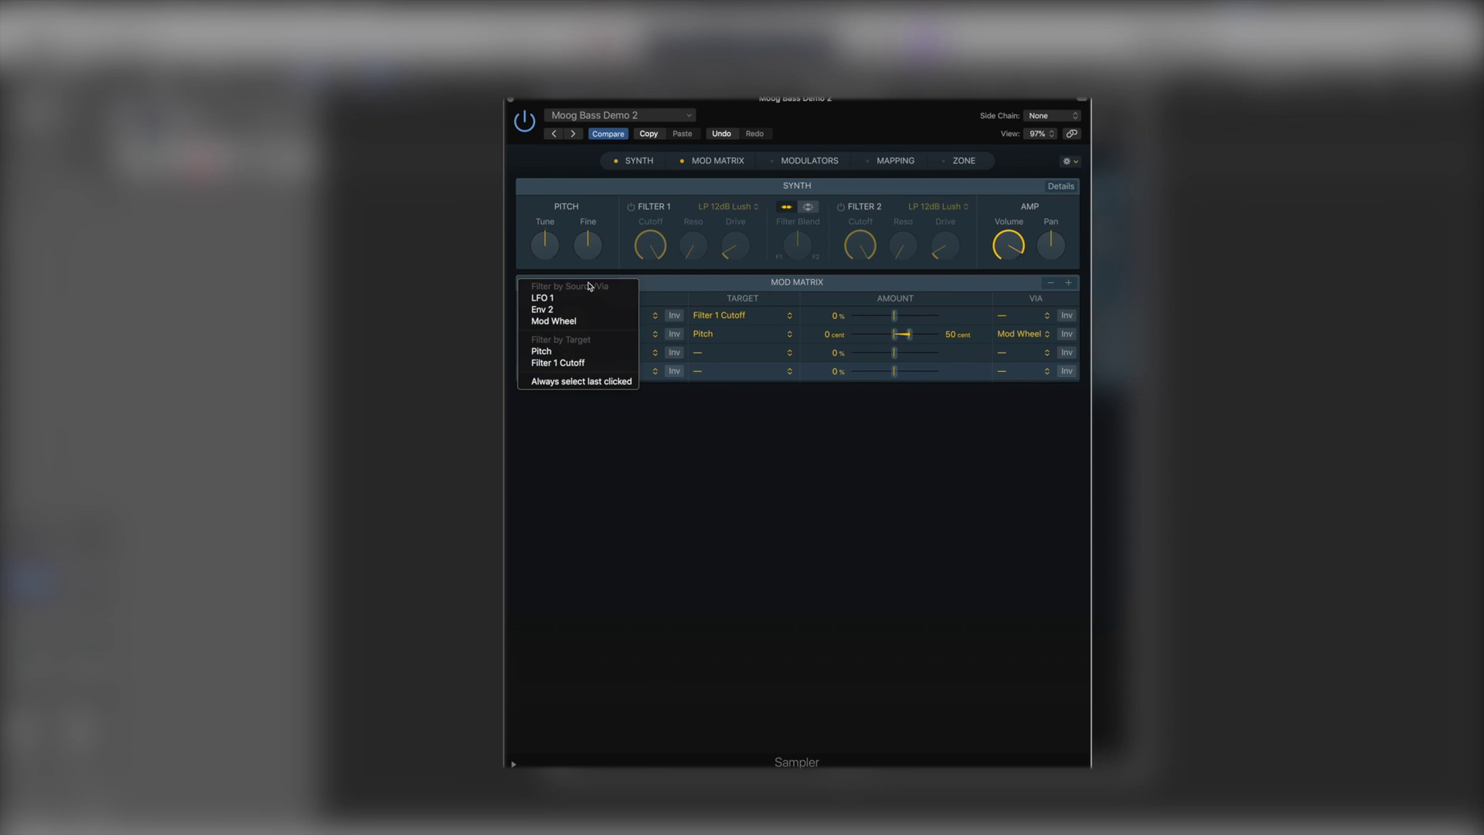
click(685, 163)
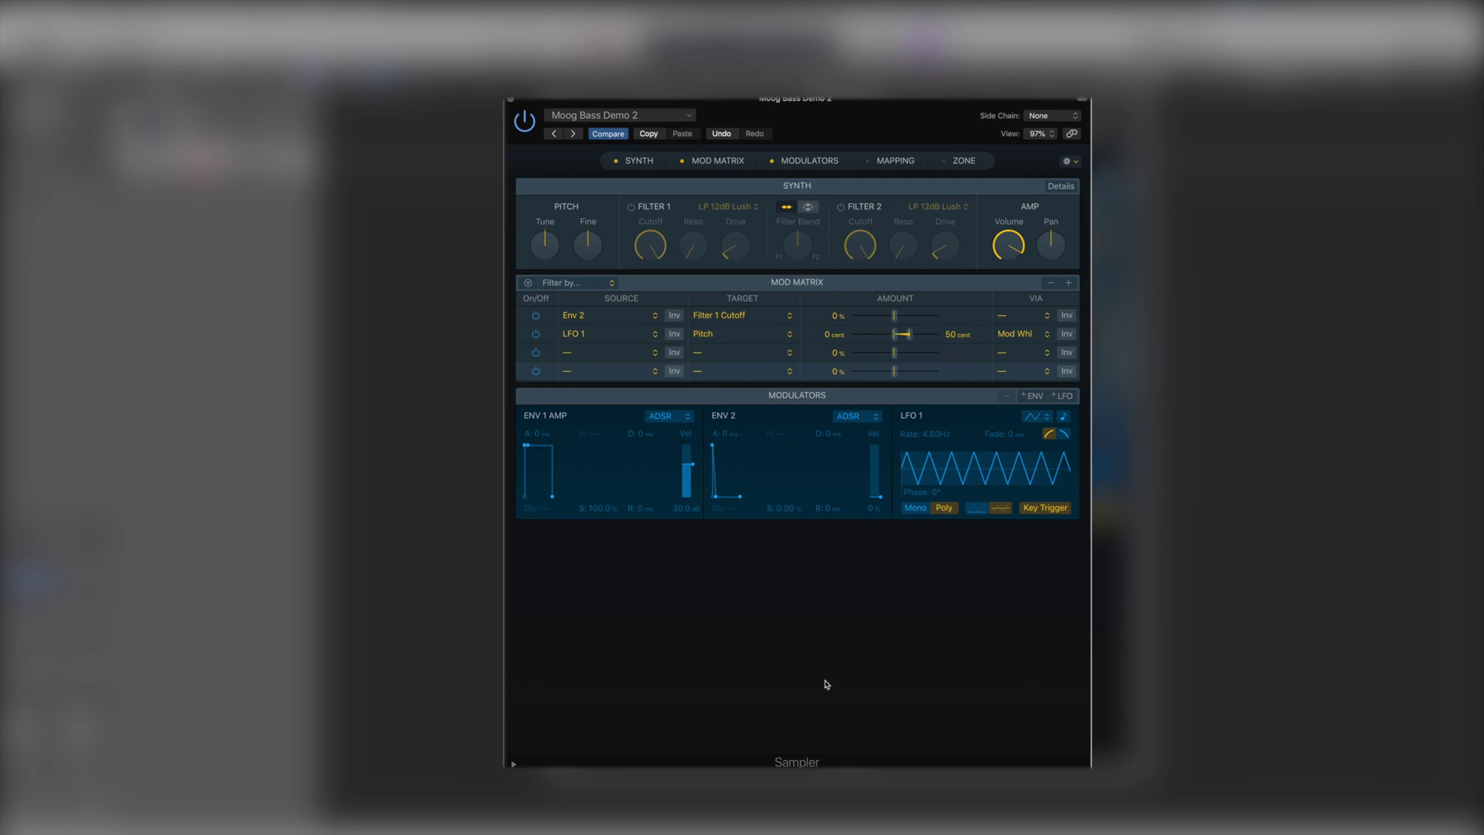
- Set Env 2 velocity sensitivity to 0% and lengthen its decay with a higher sustain
click(883, 467)
drag(883, 467, 884, 455)
drag(887, 449, 873, 513)
drag(716, 496, 723, 456)
- Try Env 2 as AHDSR and DAHDSR, adjusting hold and attack curve, then return it to ADSR
click(864, 419)
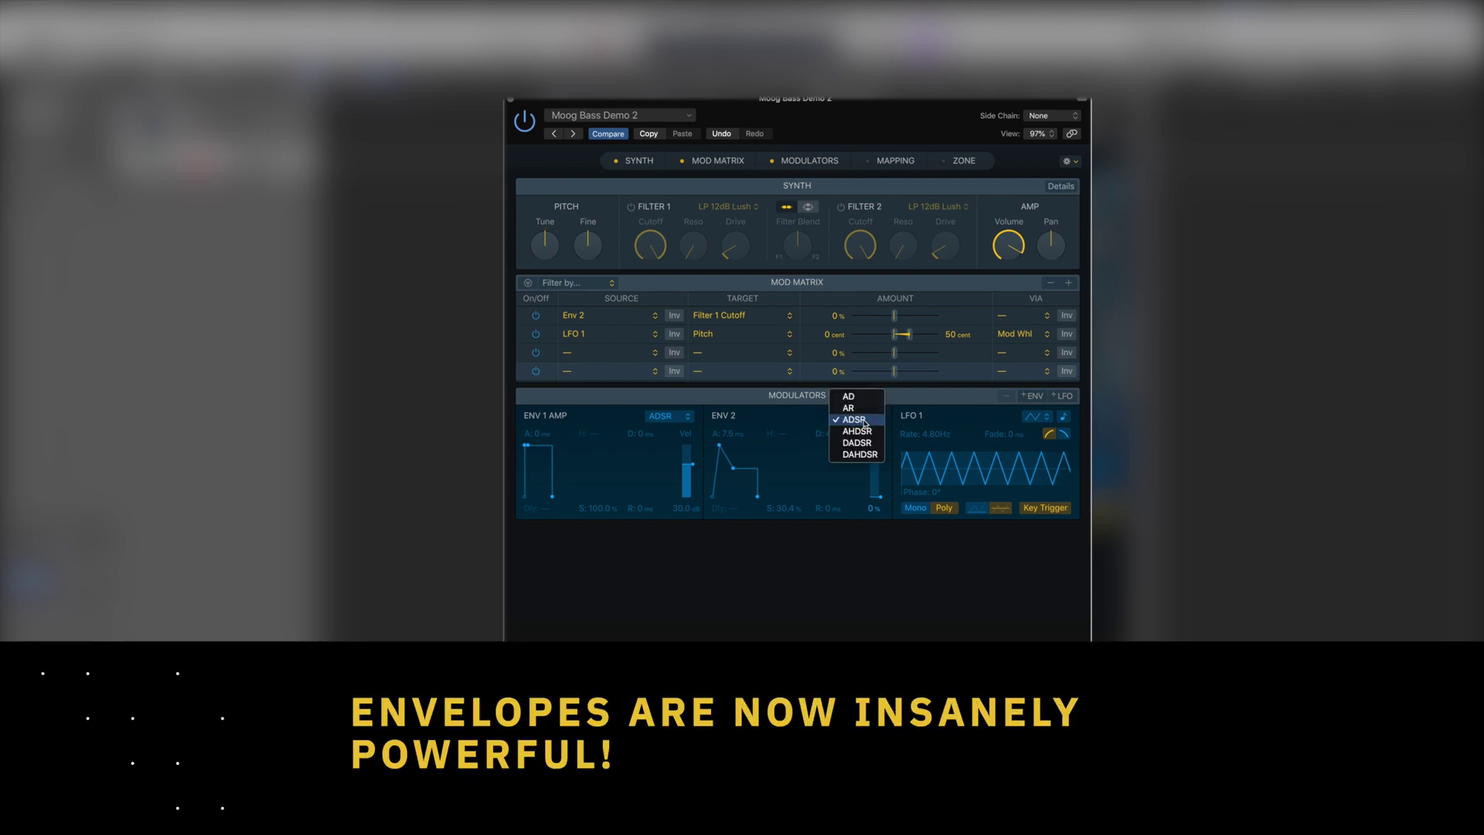
click(857, 430)
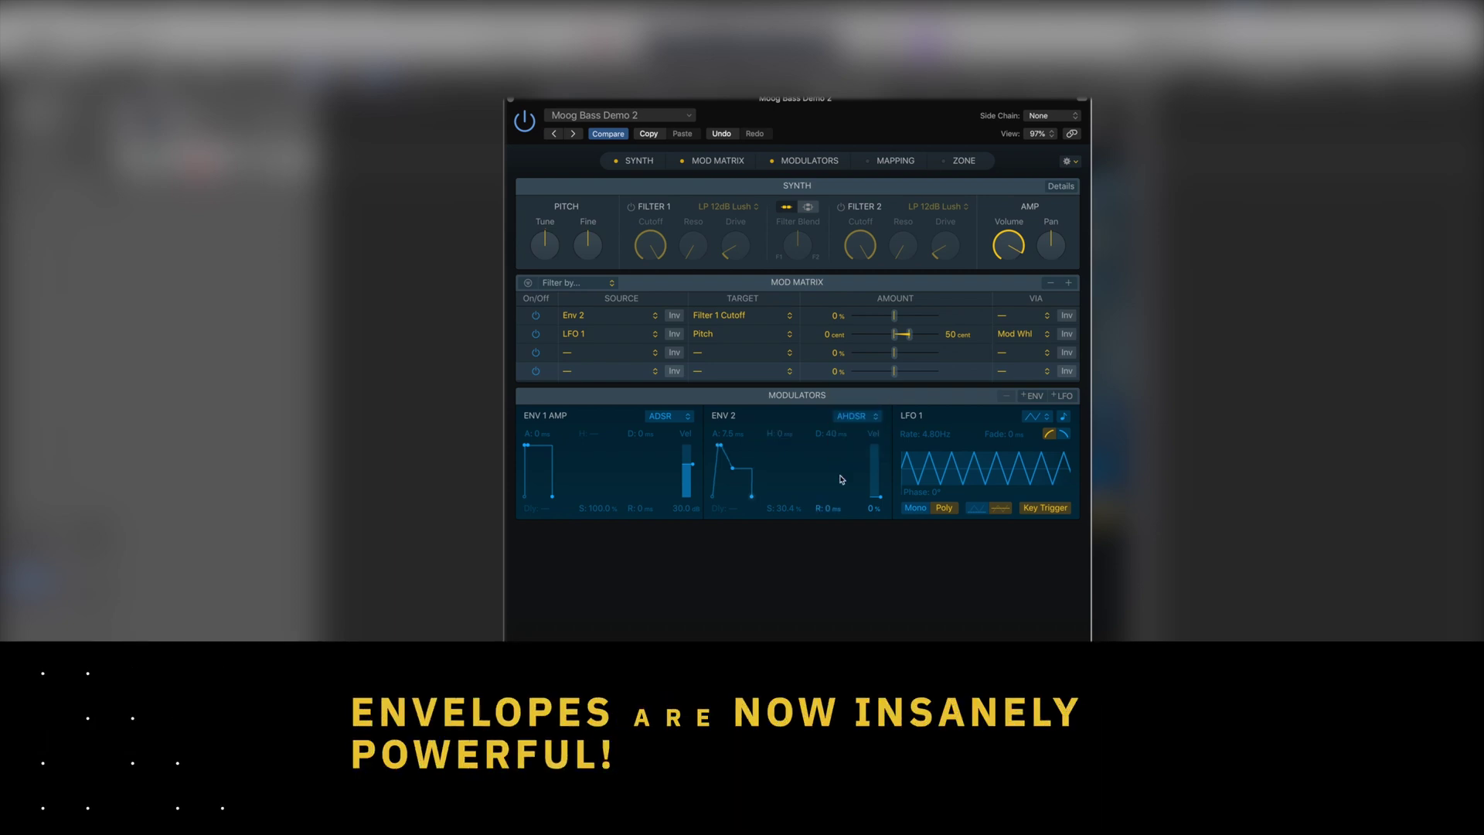
drag(719, 446, 742, 452)
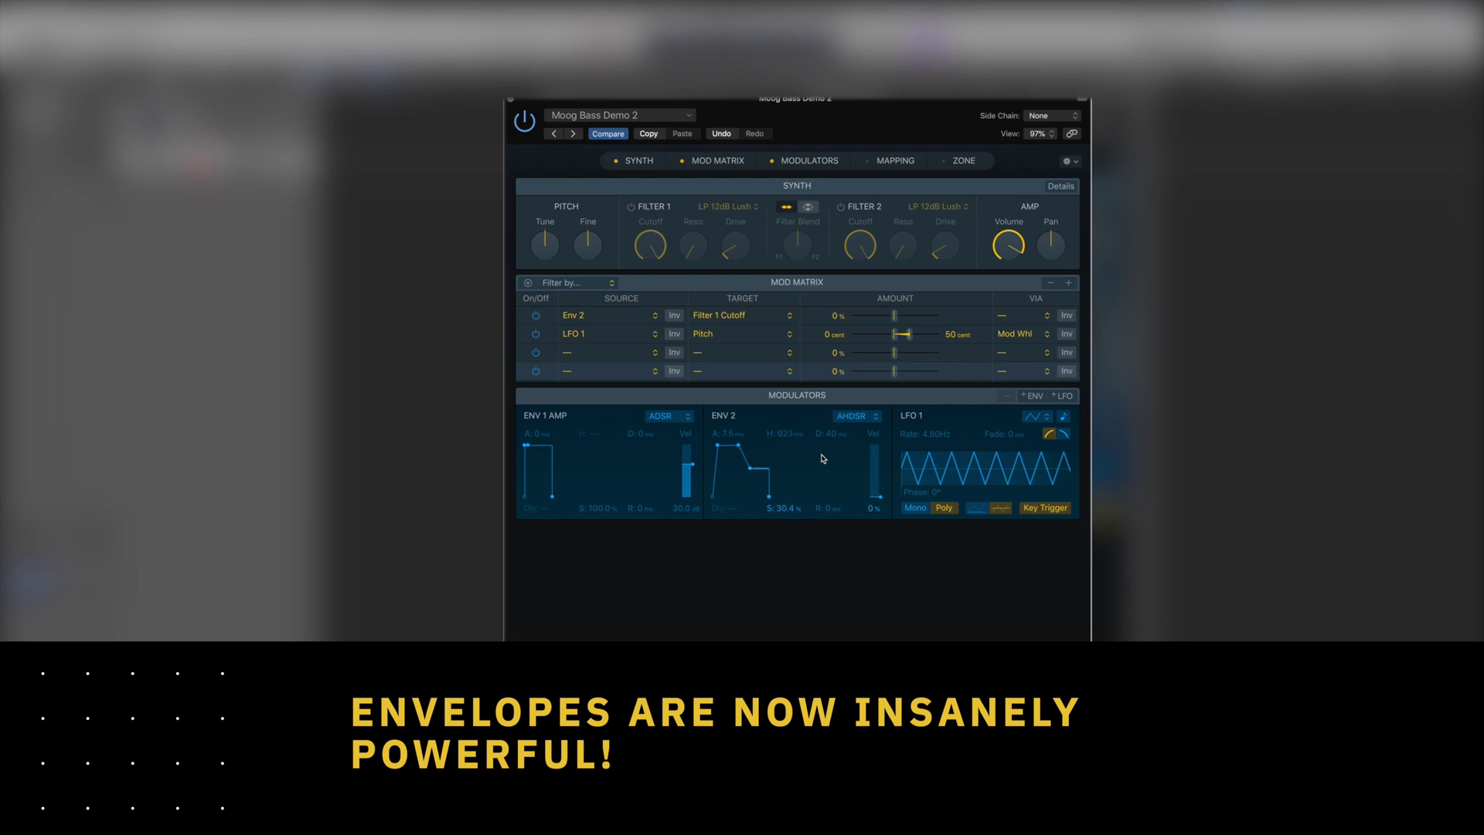
click(866, 418)
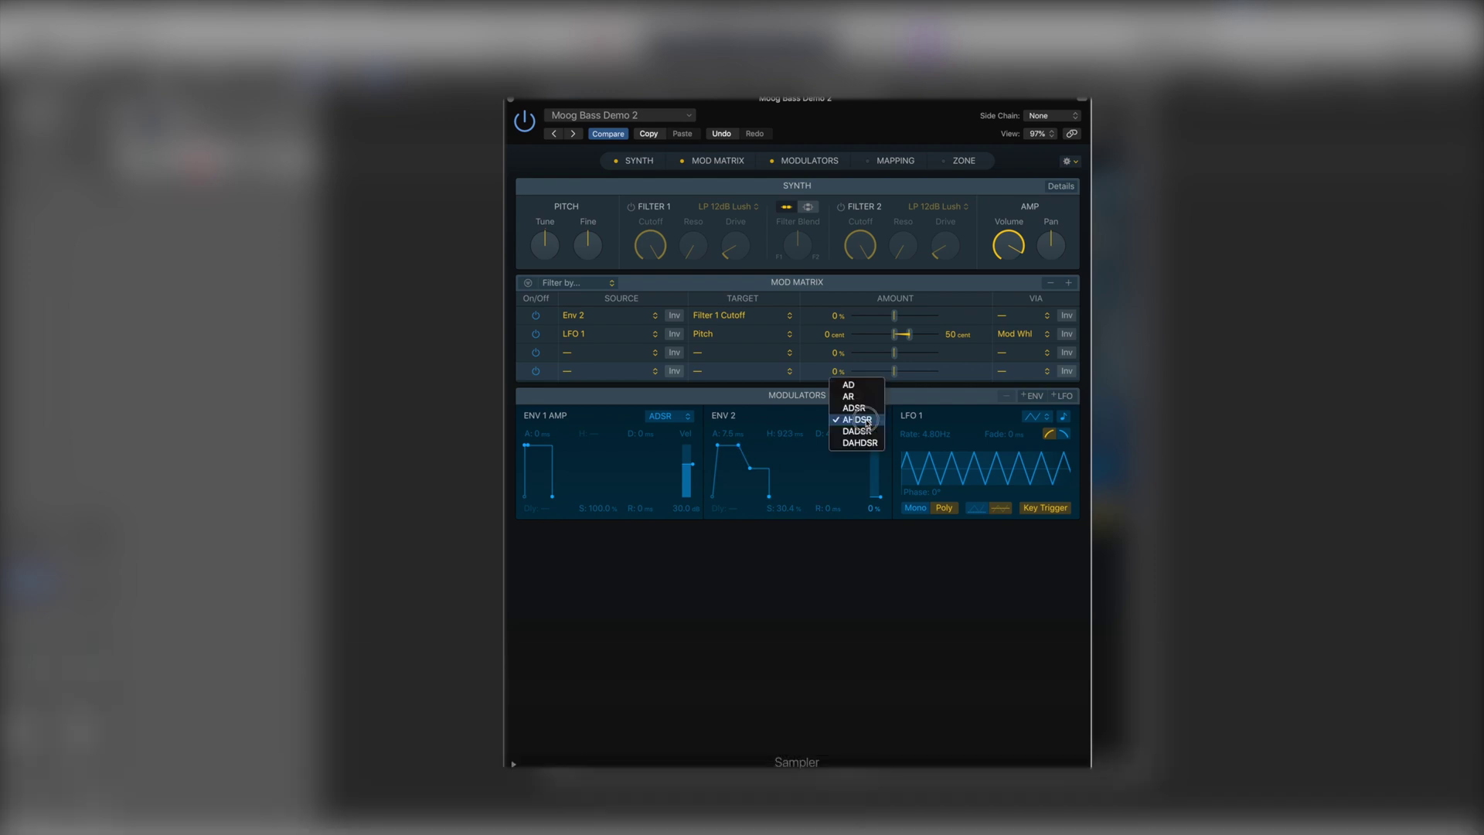
click(862, 448)
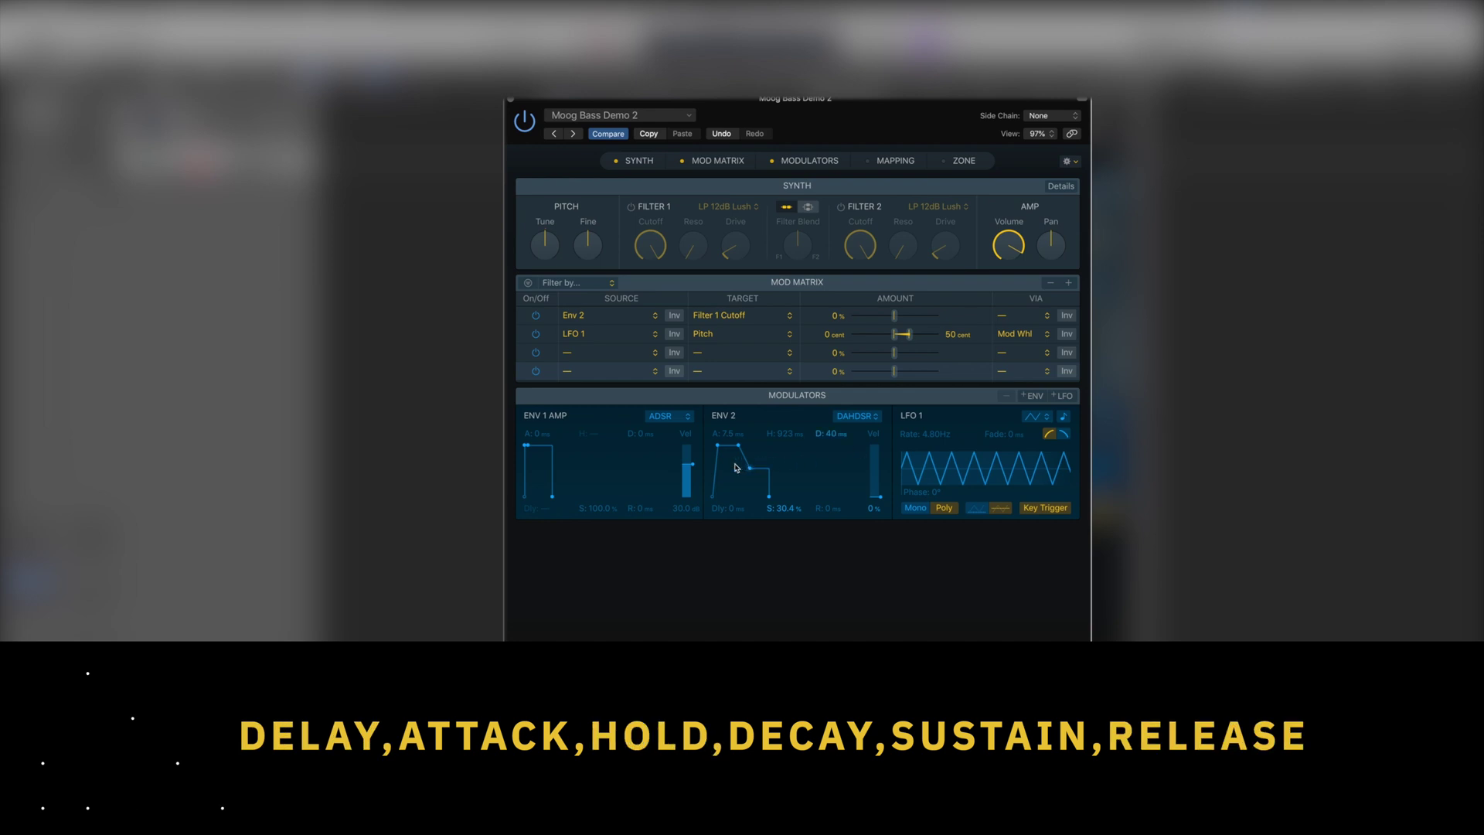
mouse_move(719, 464)
mouse_down()
mouse_move(760, 451)
mouse_move(726, 450)
mouse_up()
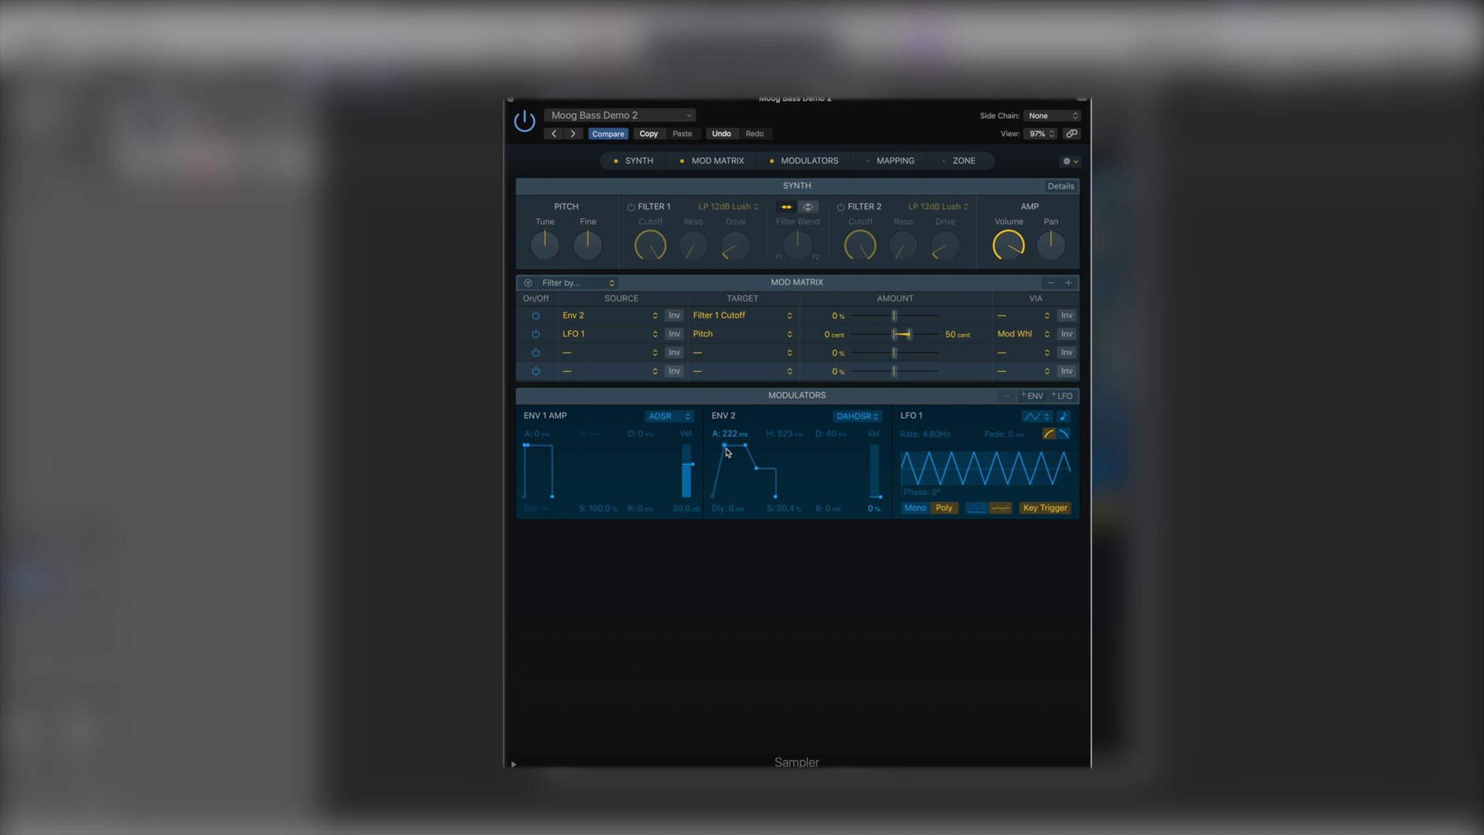
click(854, 417)
click(868, 386)
- Raise LFO 1's synced rate to 1/2 and give it a Square waveform
drag(921, 438, 921, 406)
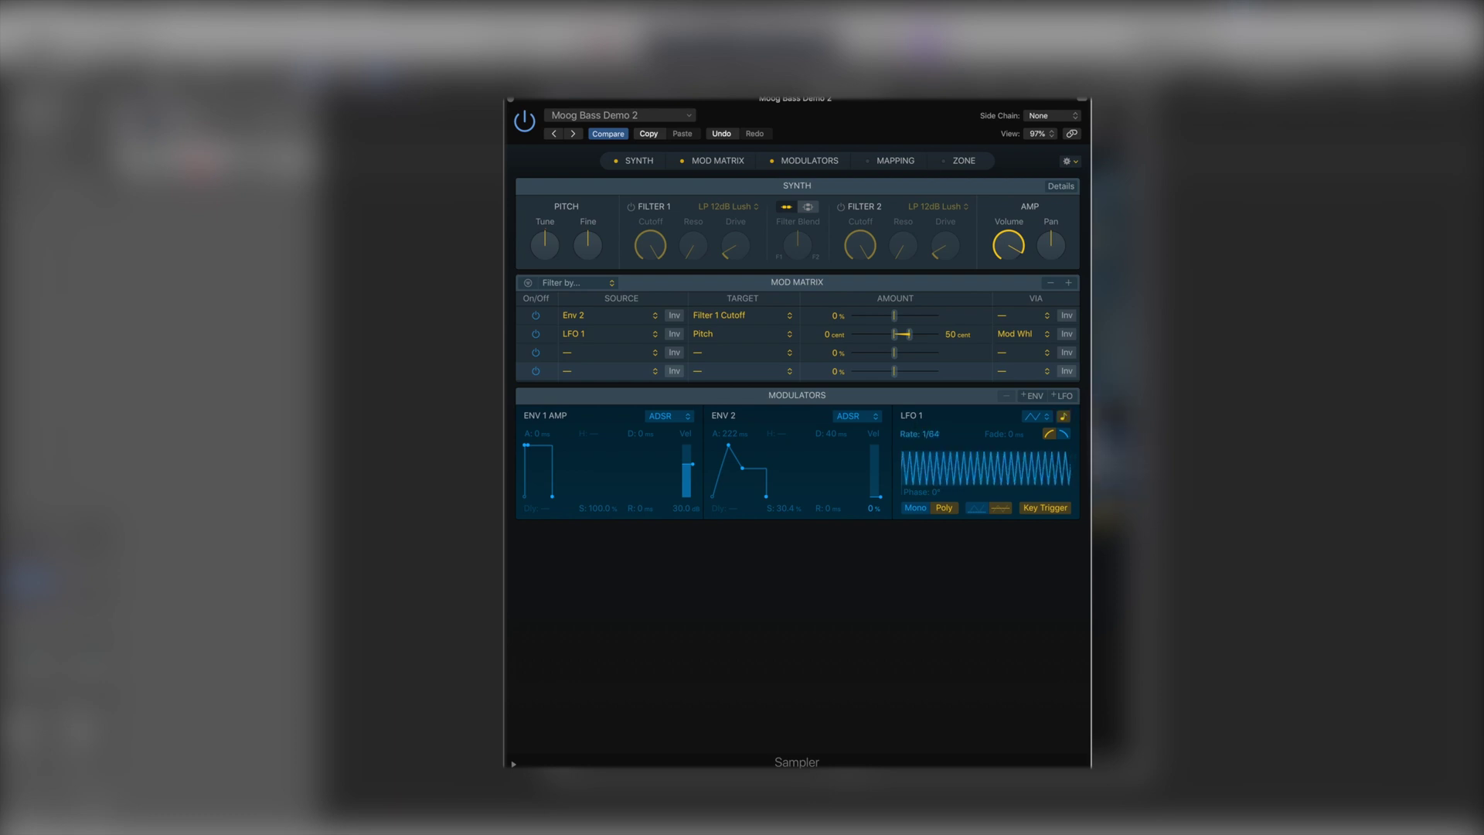
right_click(910, 440)
key(Escape)
click(1036, 416)
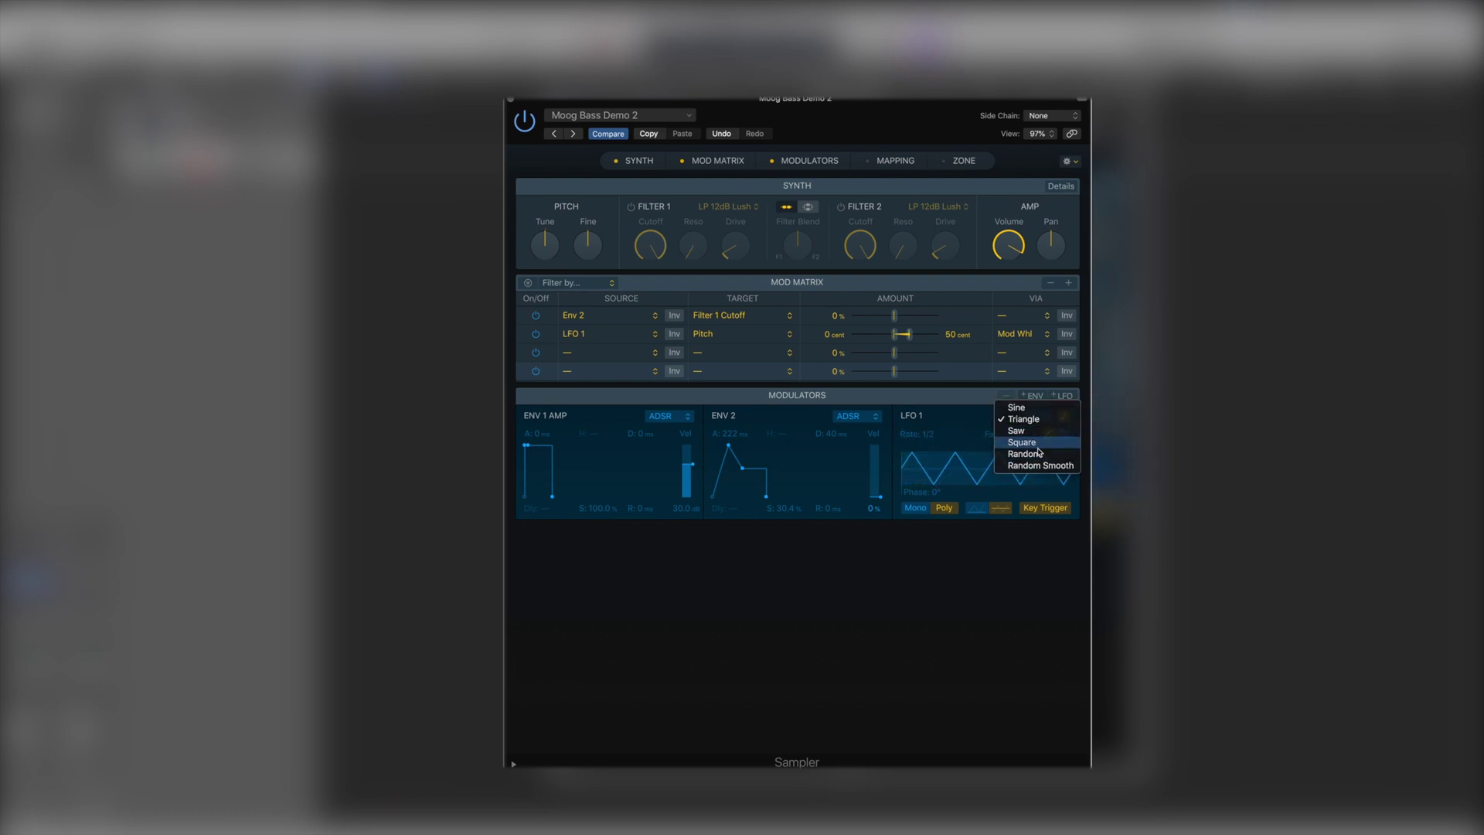
click(1024, 441)
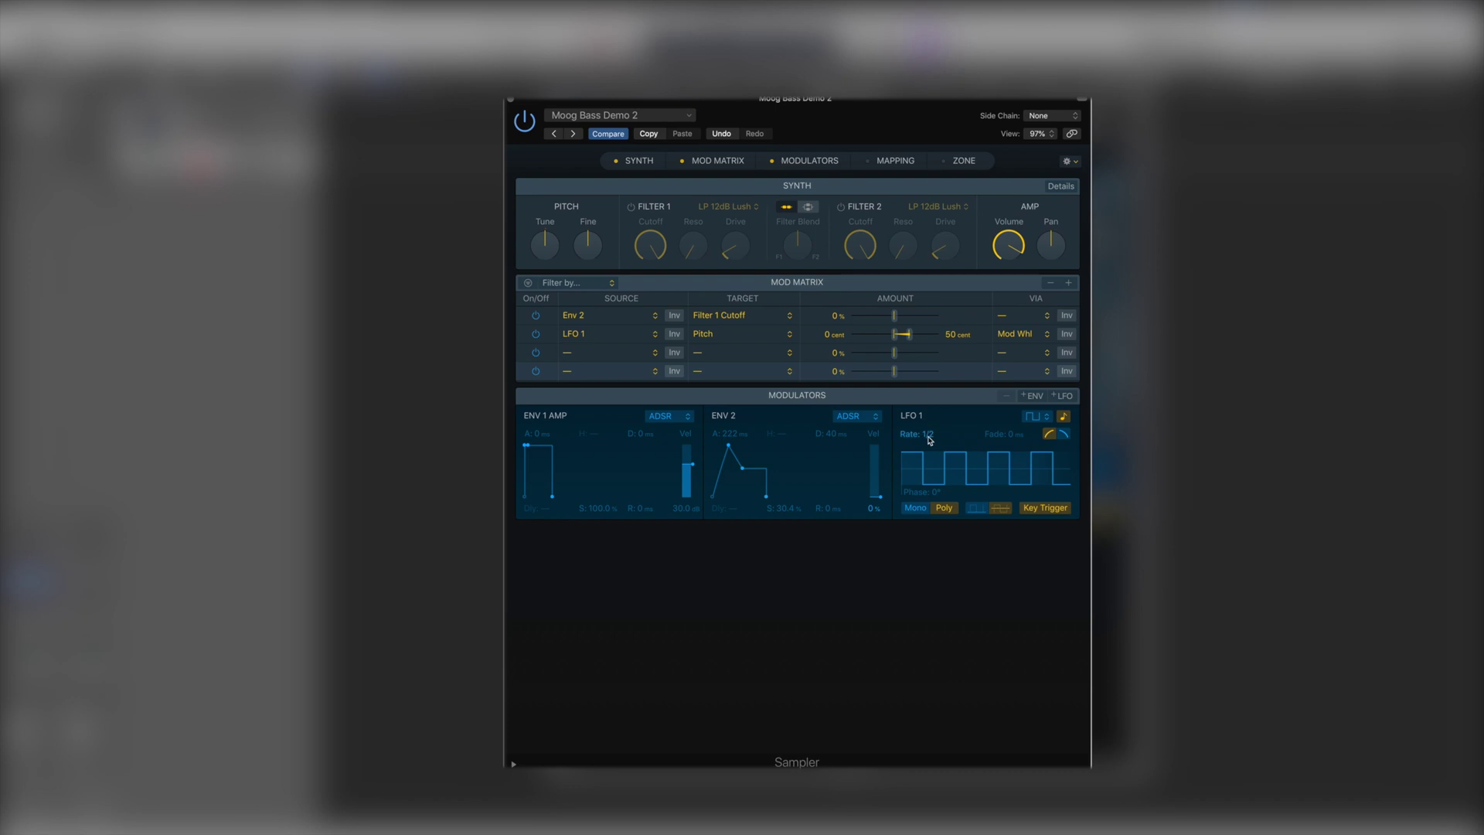
- Toggle LFO 1's fade direction back and forth and set it to Mono
click(979, 509)
click(998, 510)
click(916, 509)
click(937, 509)
click(910, 510)
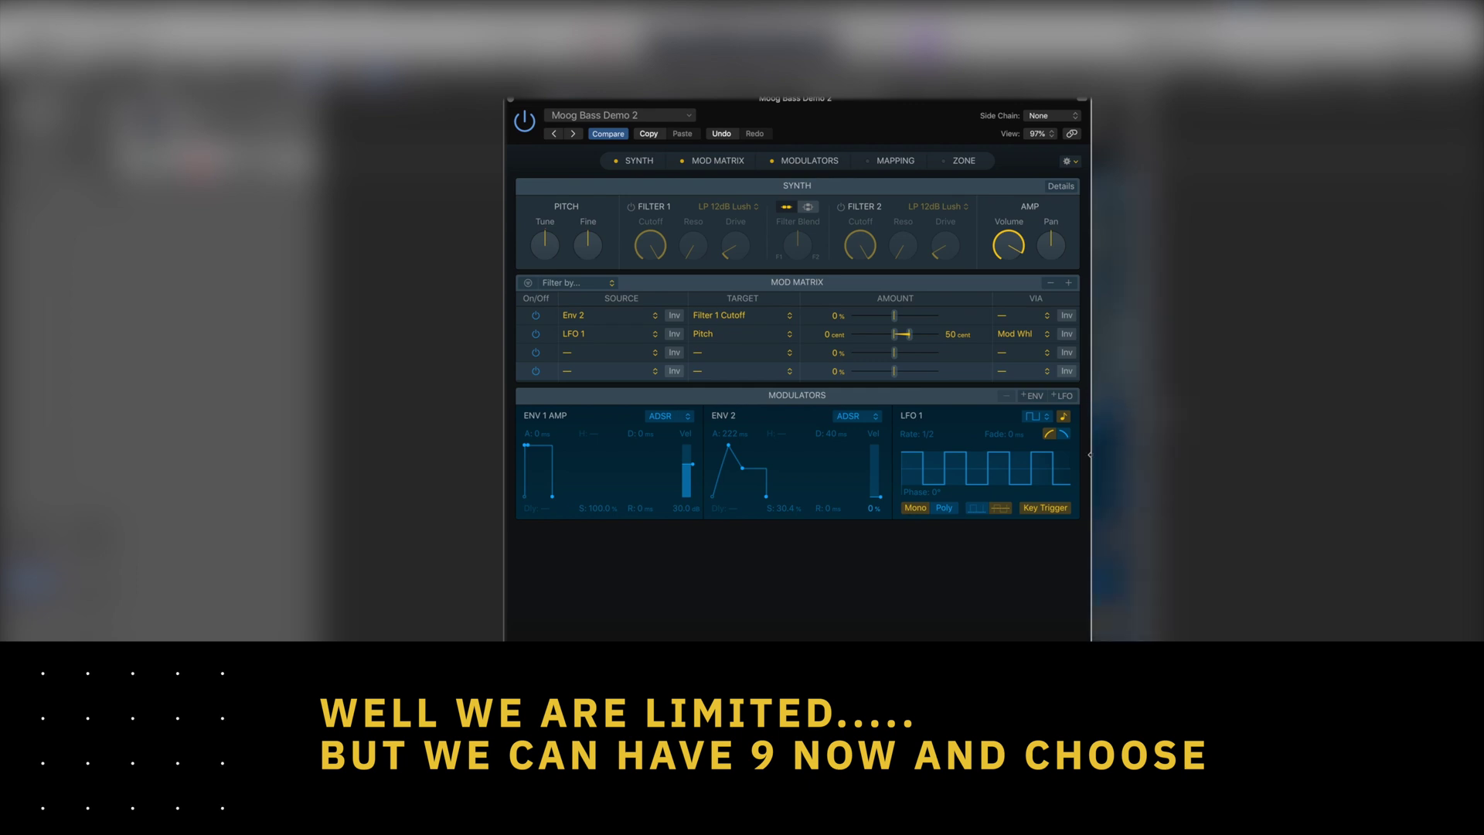
click(1034, 396)
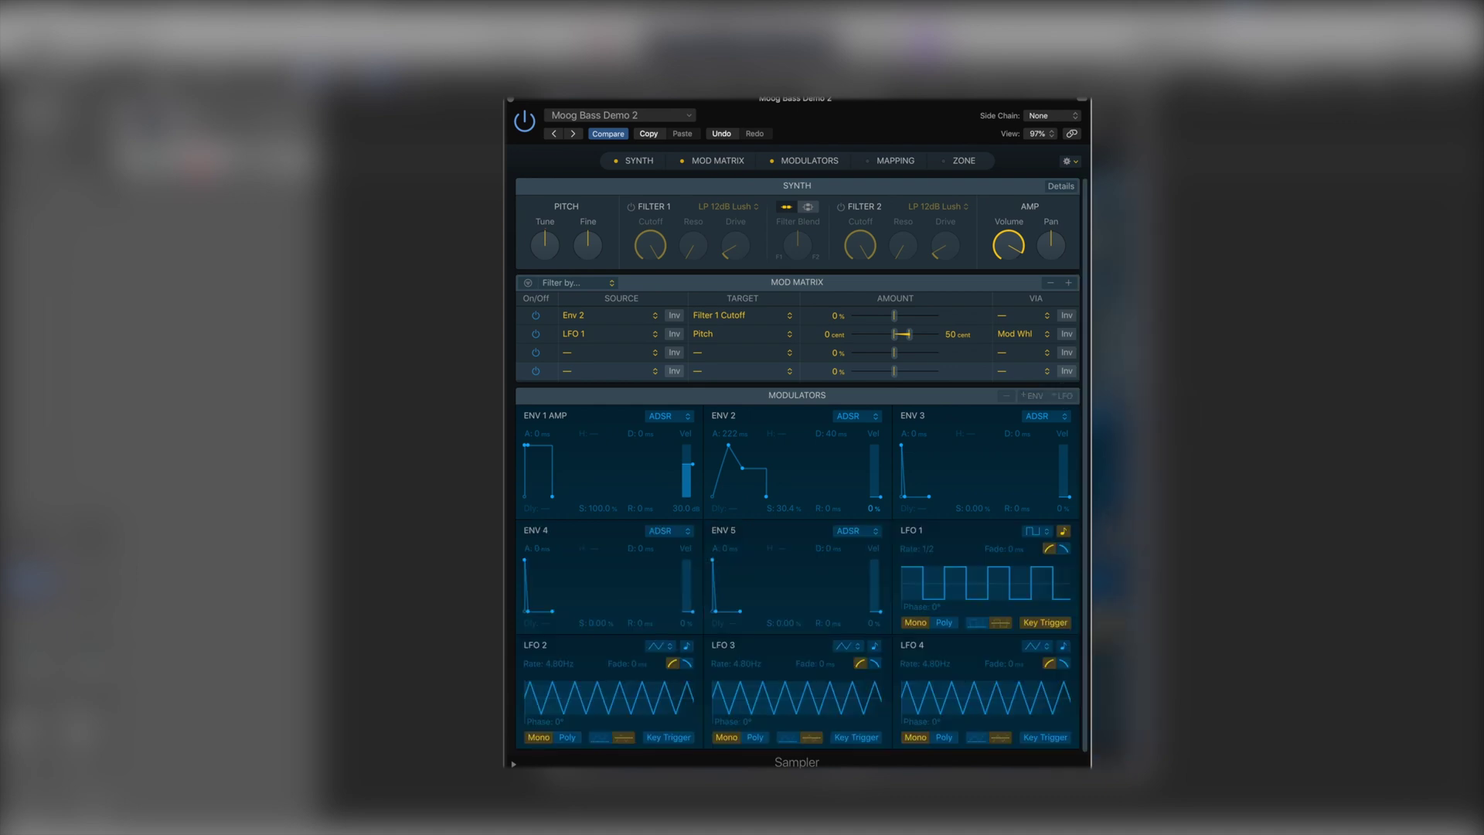
- Delete the LFO modulators, from LFO 4 down through LFO 1, in the Modulators panel
click(958, 647)
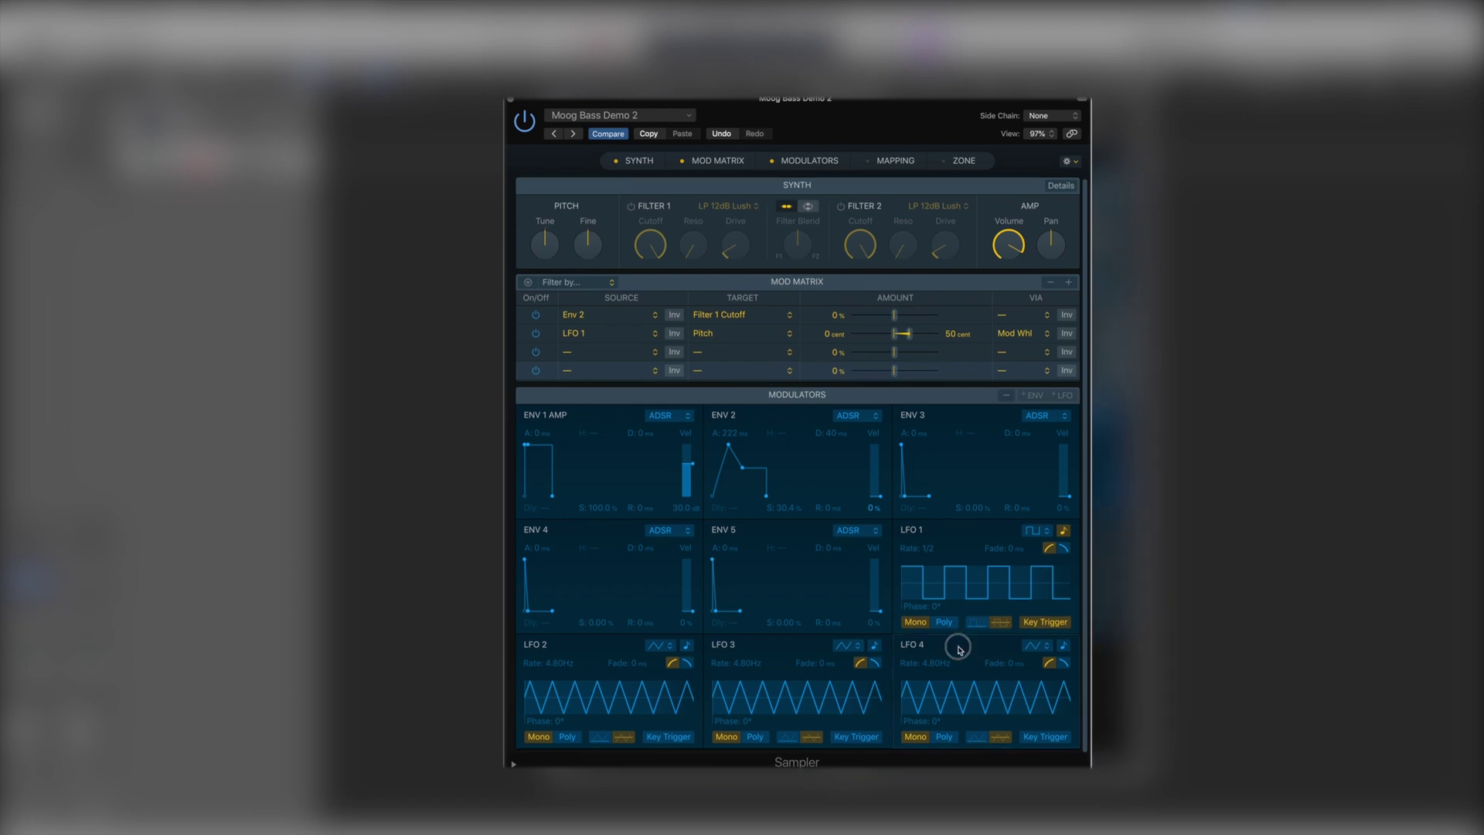
click(1006, 396)
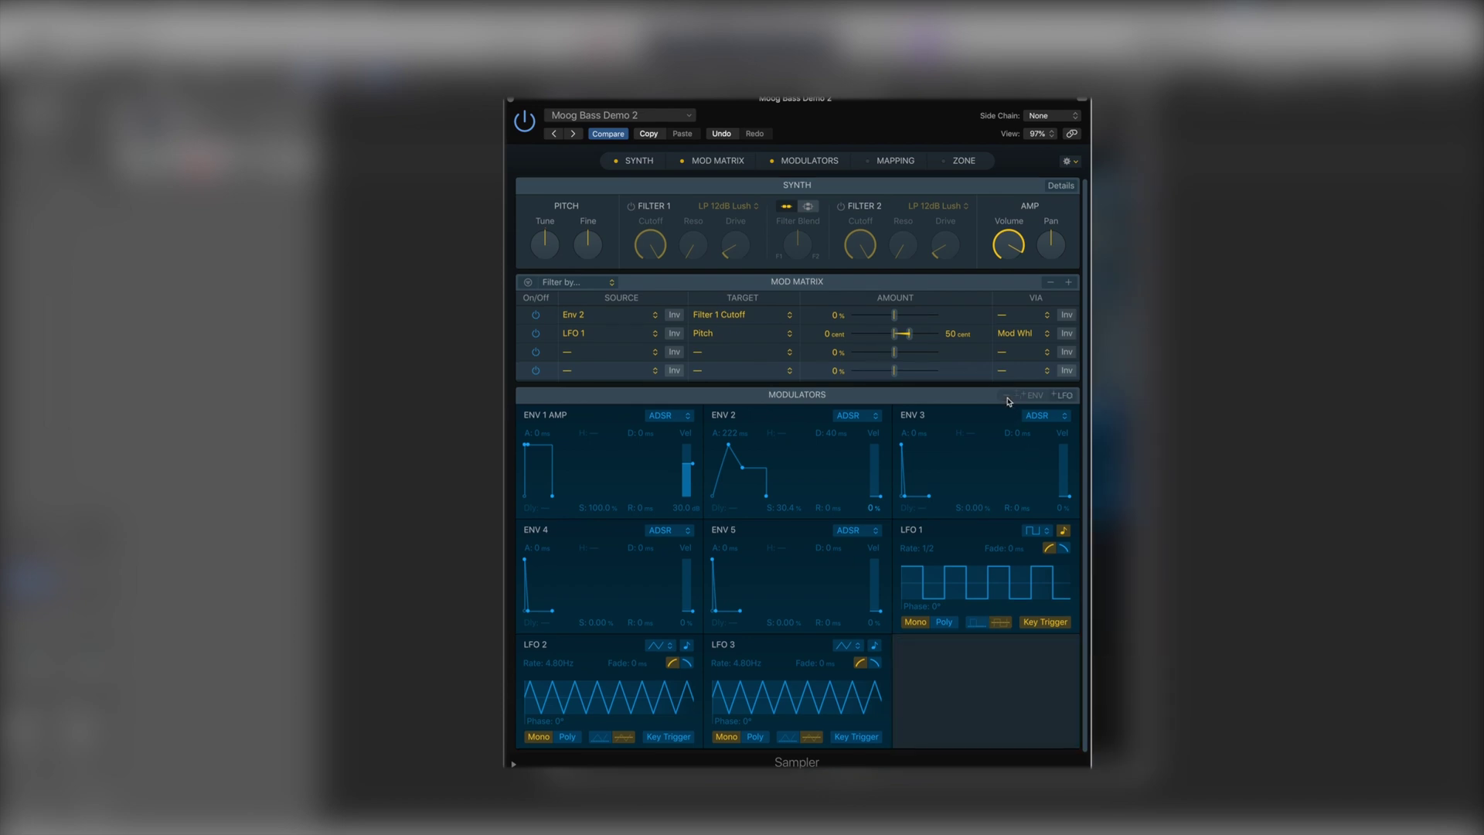
click(797, 658)
click(1007, 396)
click(629, 648)
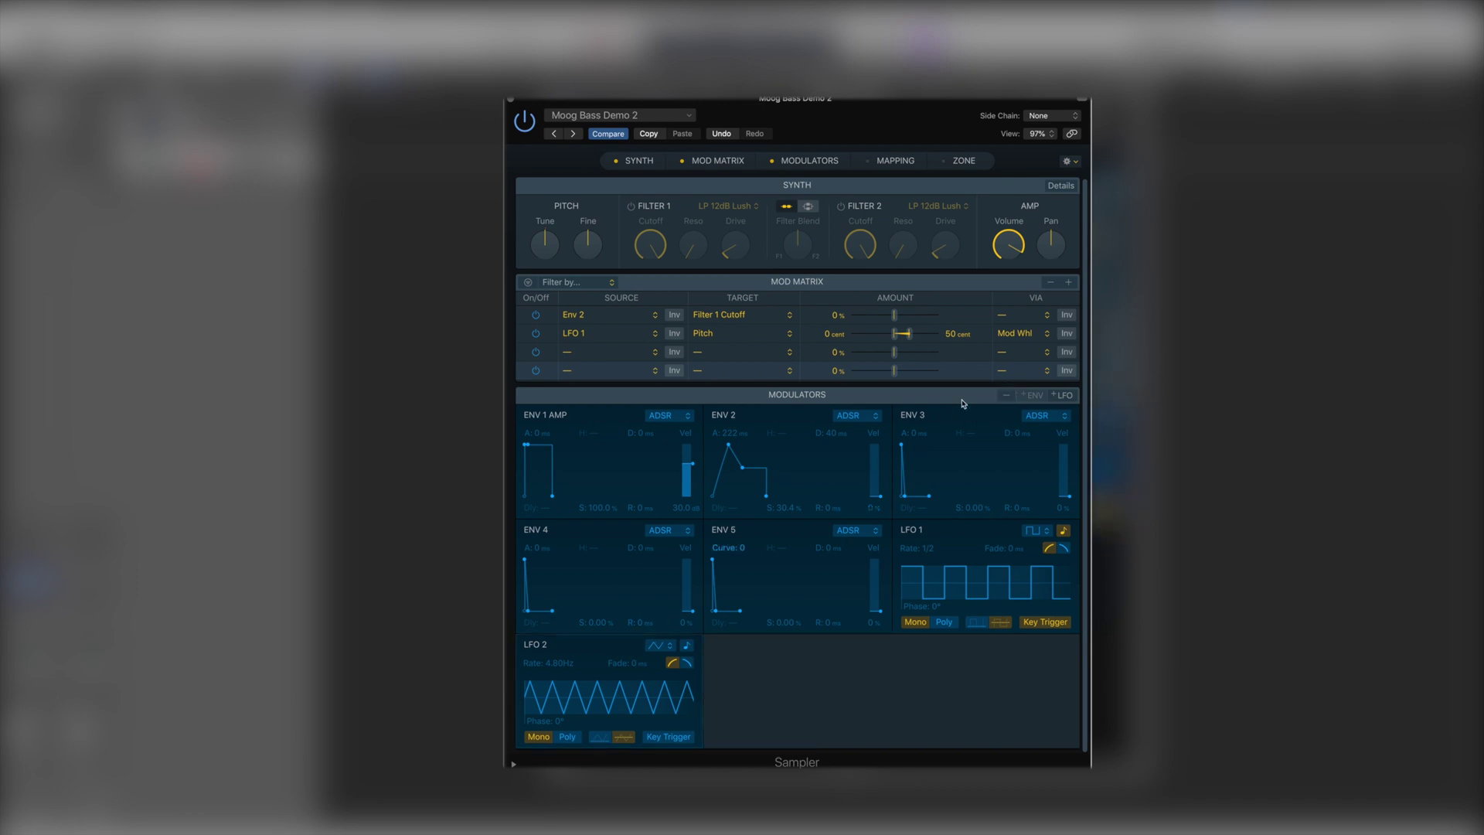
click(1007, 397)
click(1007, 396)
- Delete ENV 5, ENV 4 and ENV 3, then add back a single LFO 1
click(1006, 397)
click(599, 532)
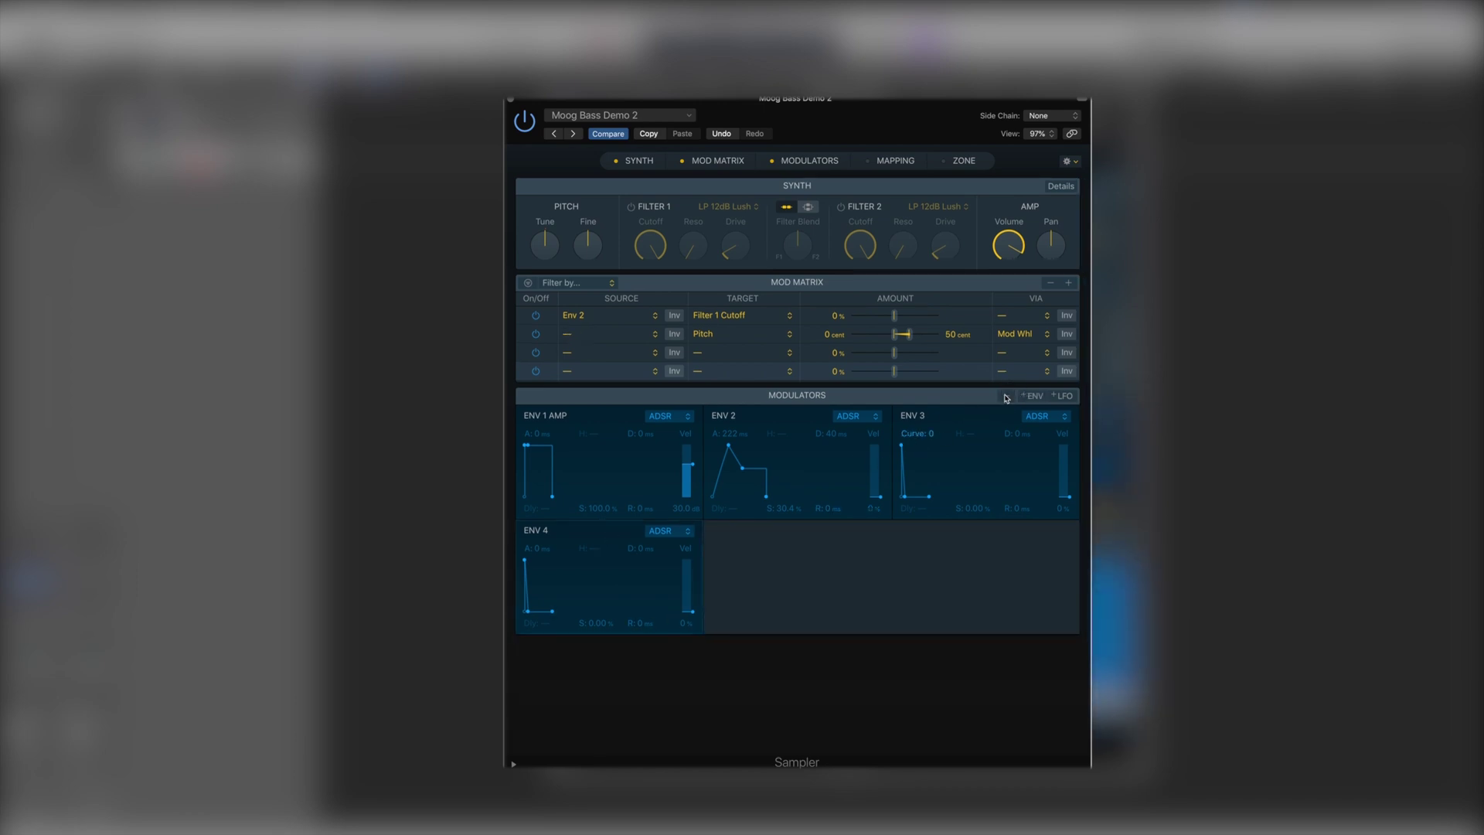
click(1007, 396)
click(1007, 396)
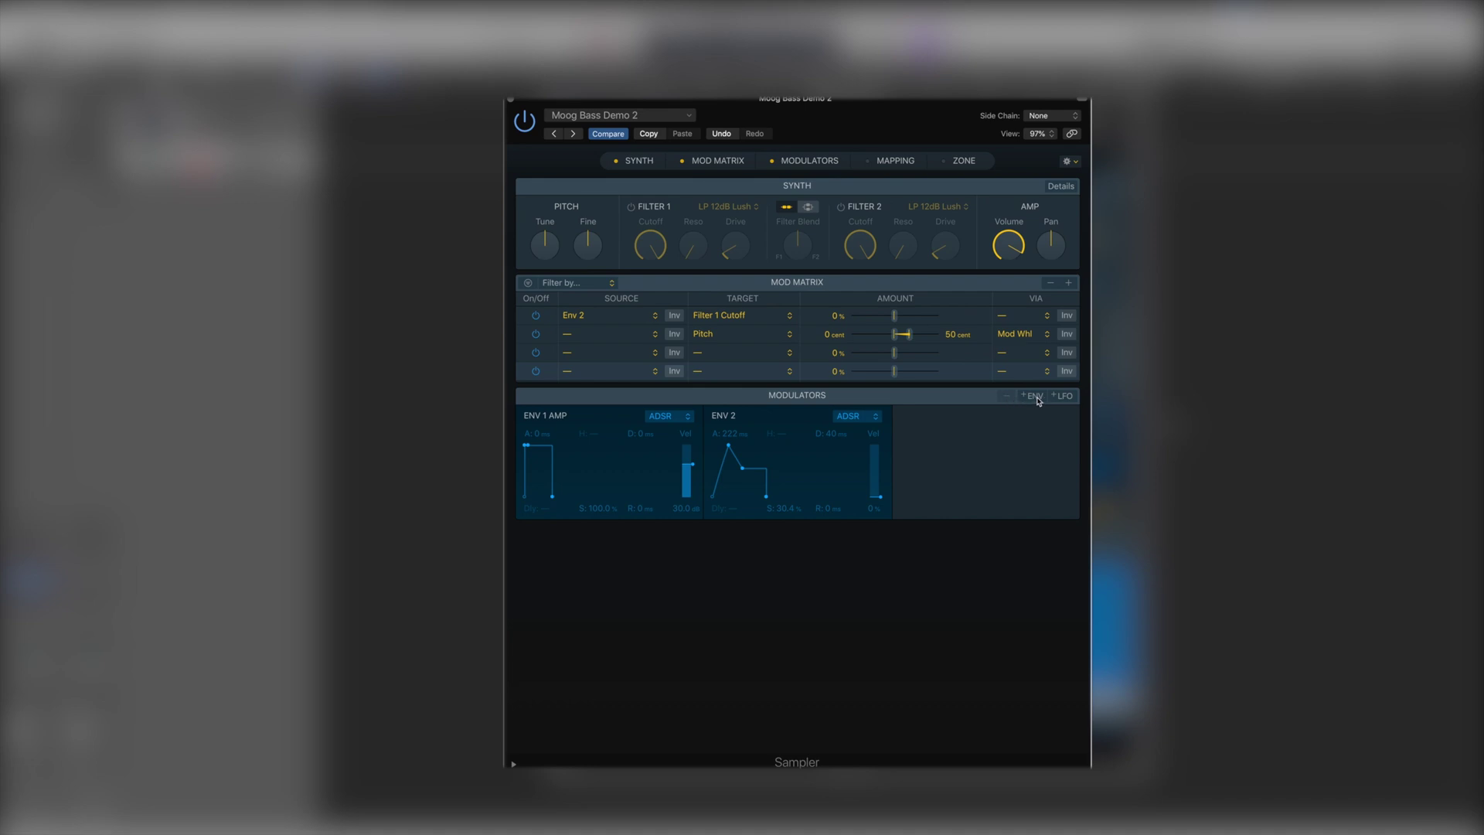
click(1062, 396)
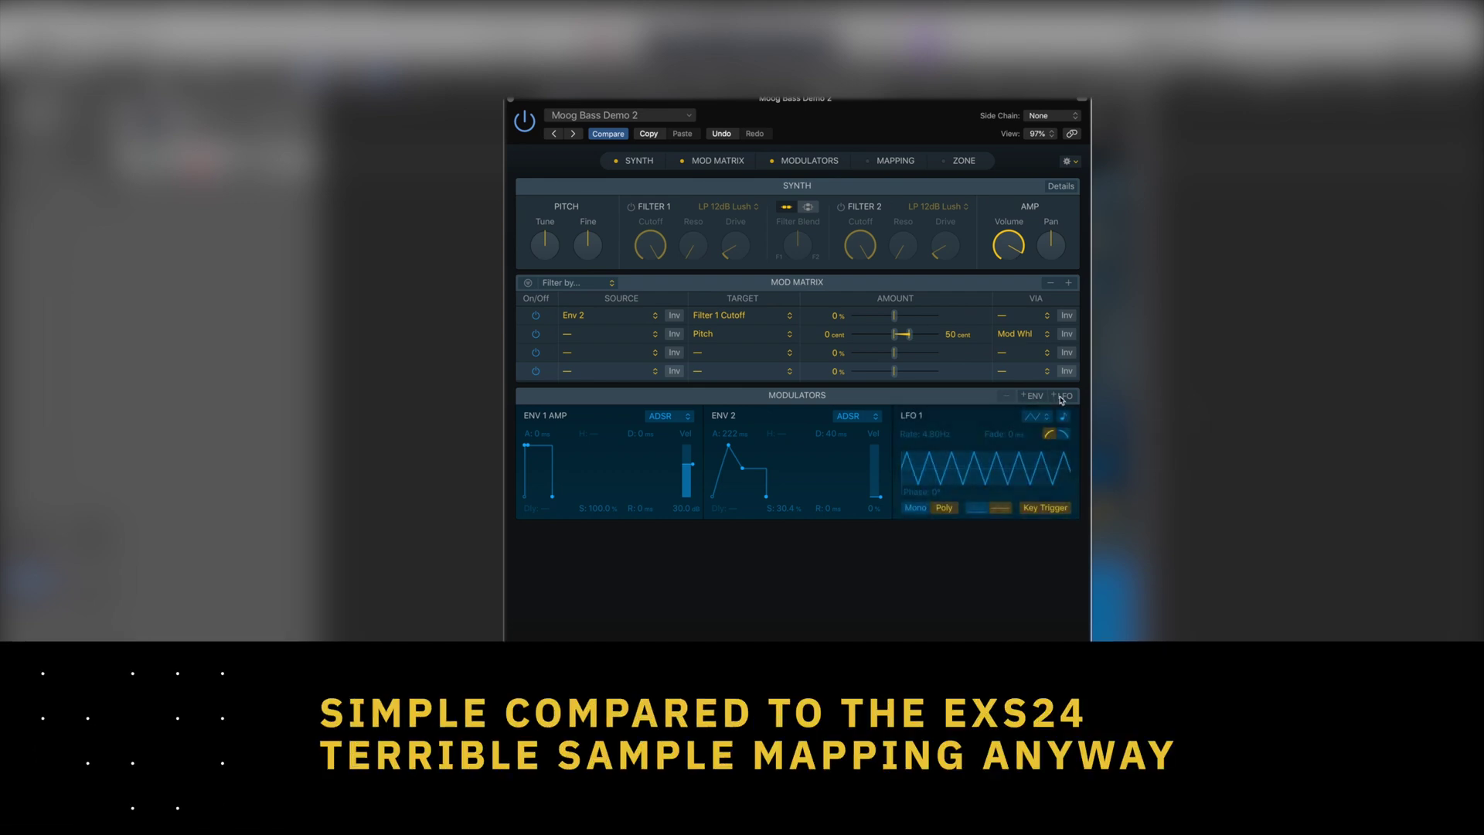
click(867, 162)
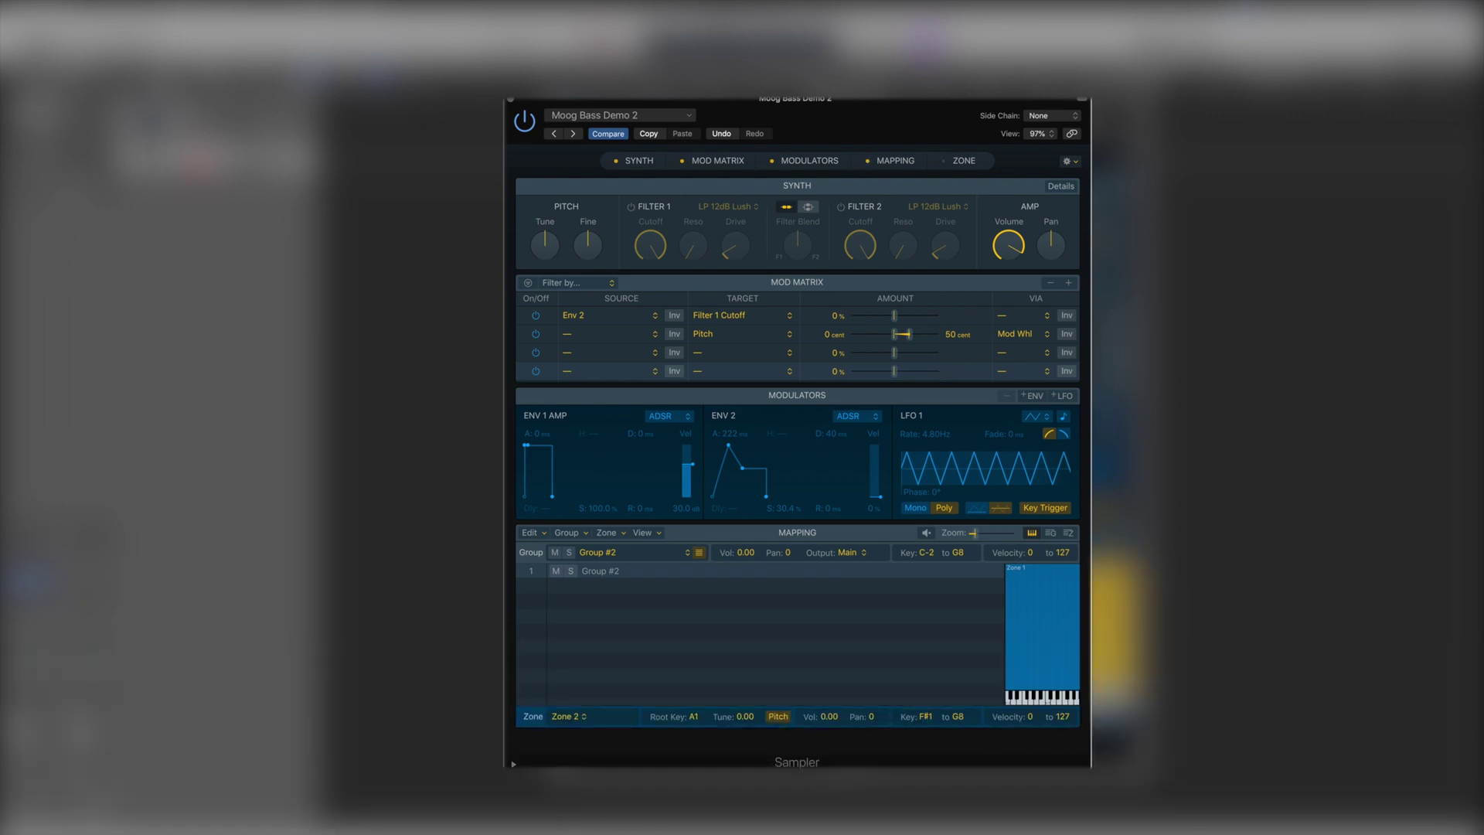
- Load the Factory > Acoustic Pianos > Classical Piano preset into the Sampler
click(1031, 620)
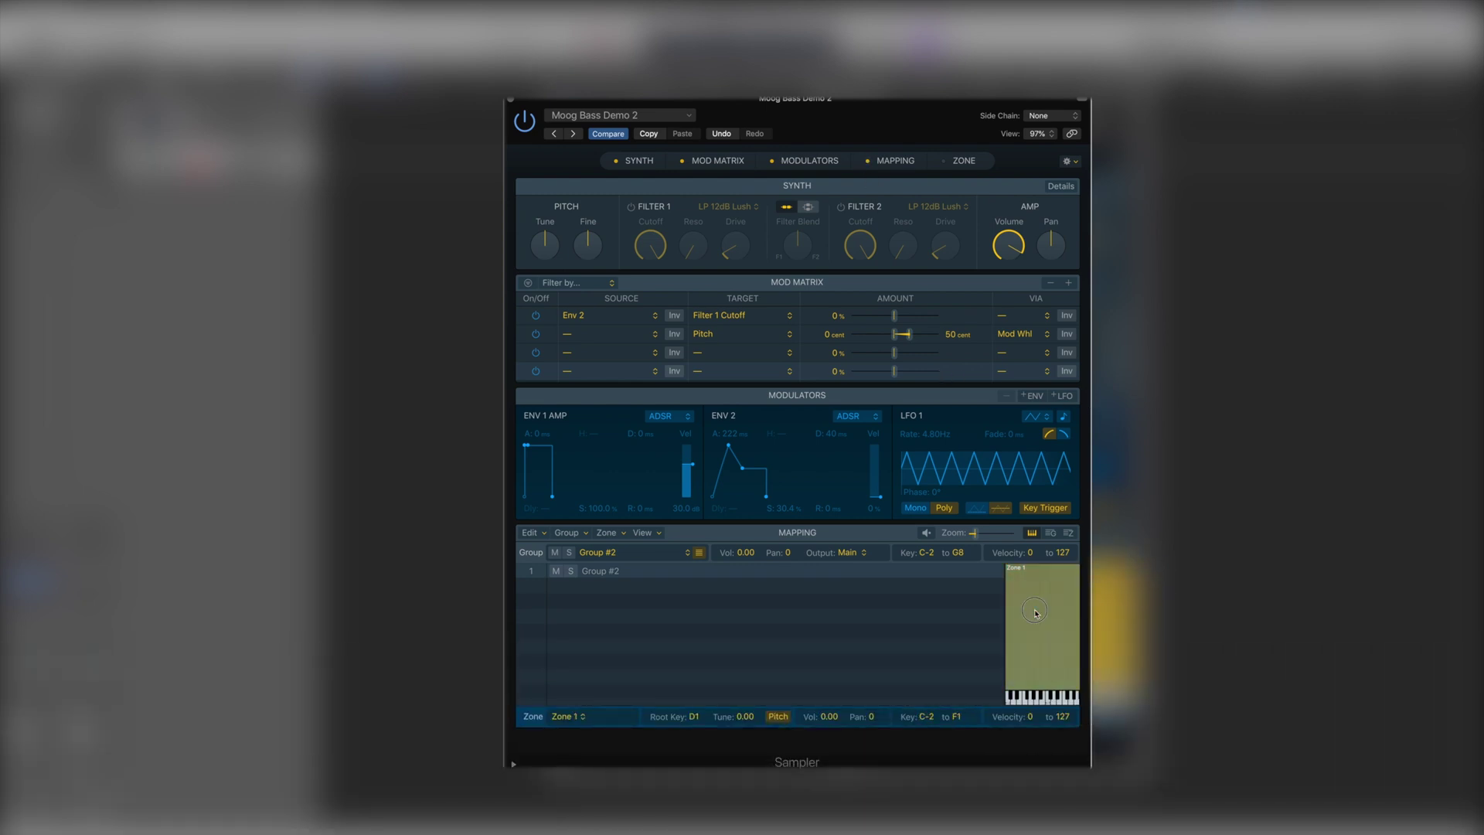
click(619, 115)
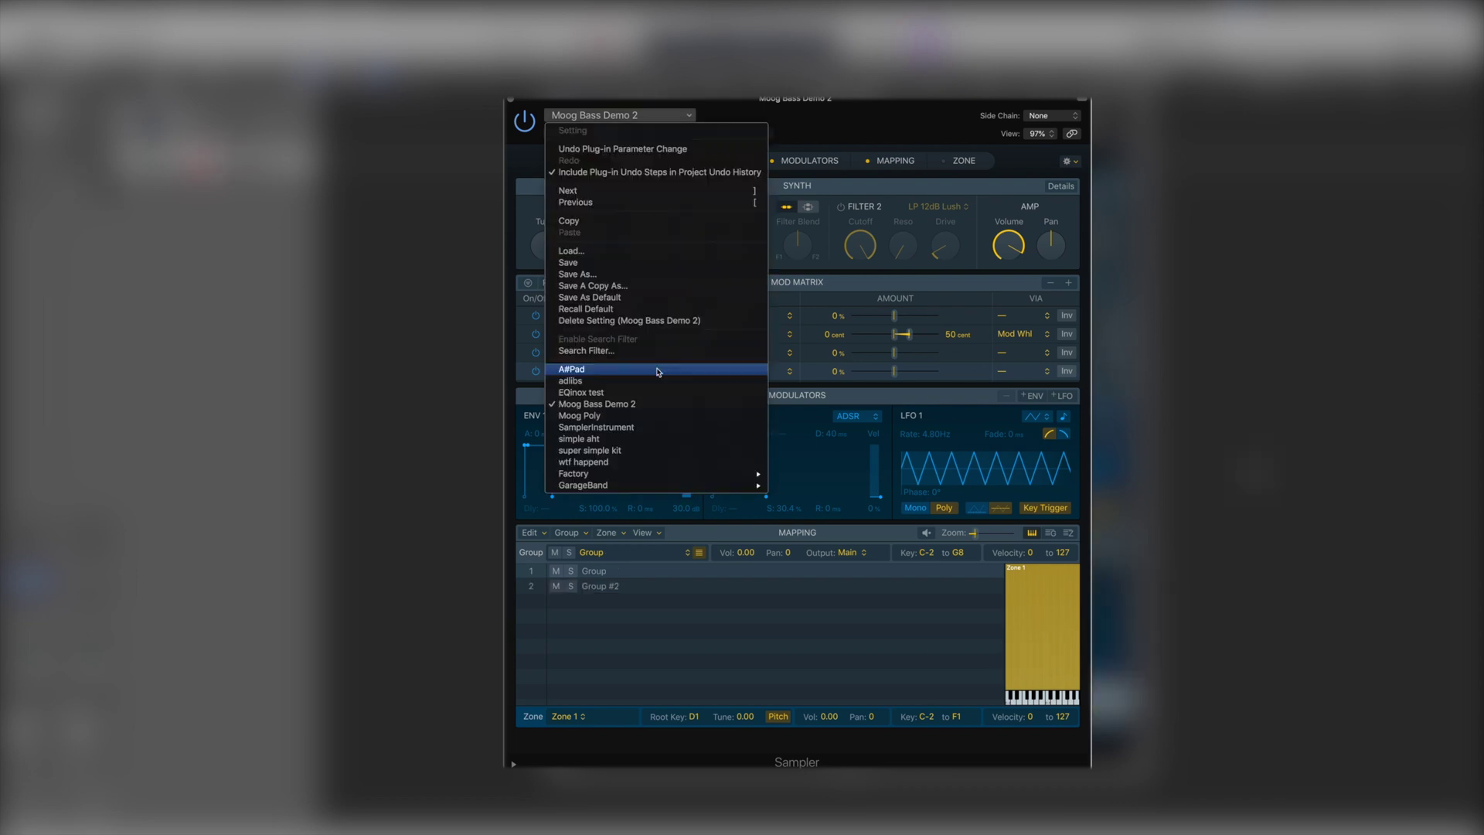
mouse_move(661, 473)
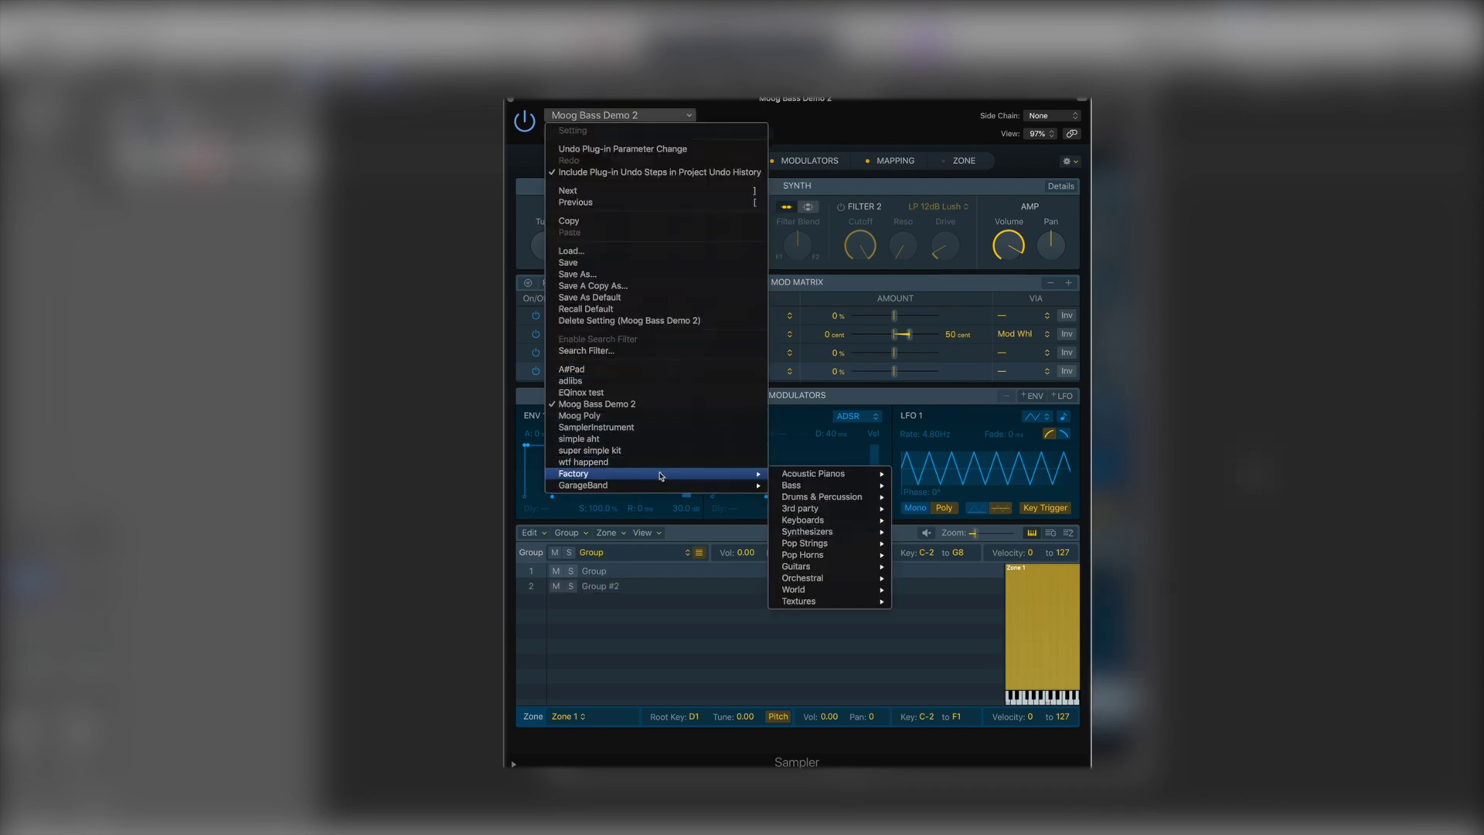
mouse_move(818, 478)
click(928, 473)
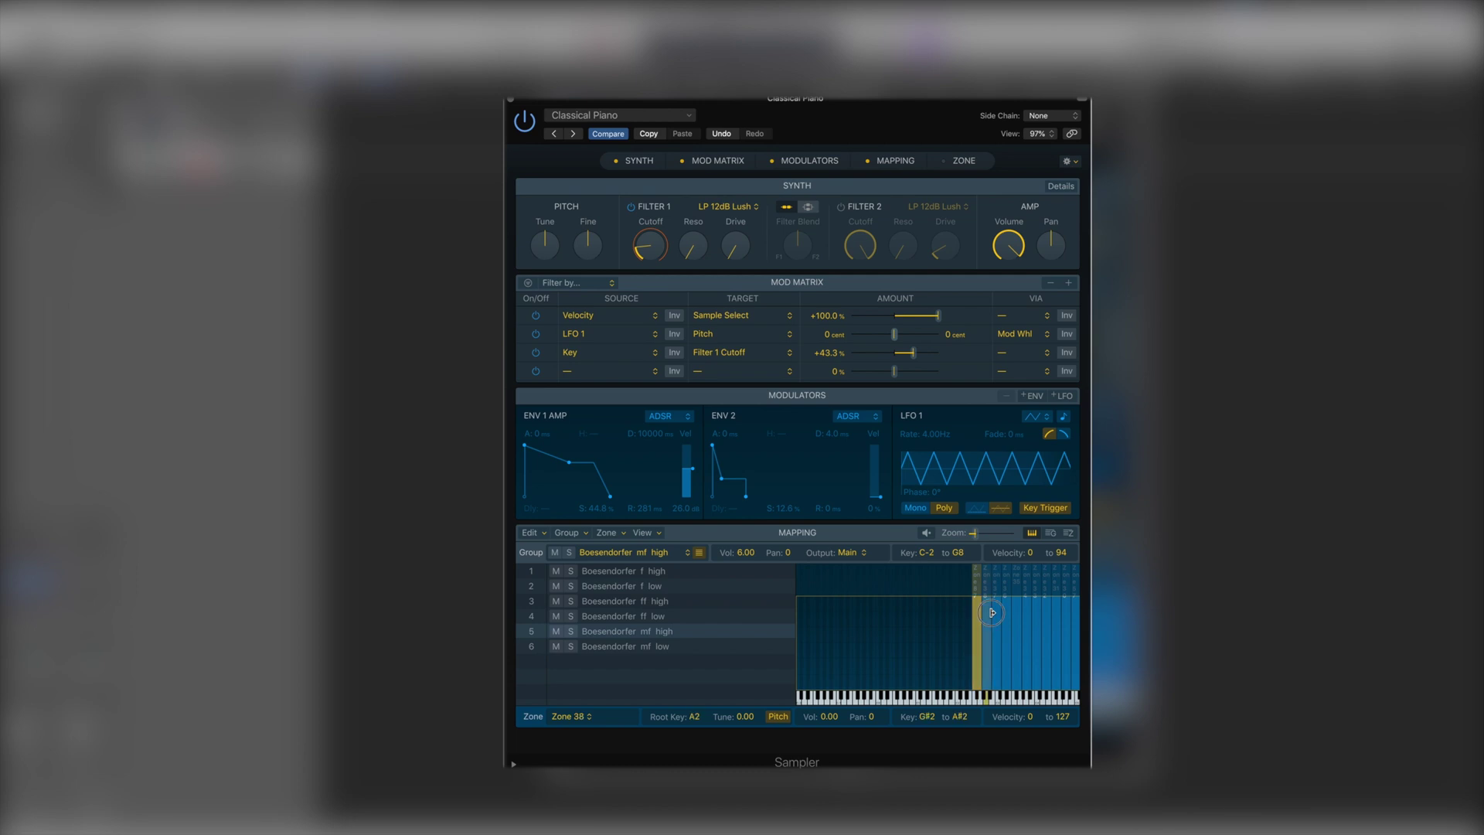
- Extend Zone 87 up to the full velocity range of 127
click(1017, 616)
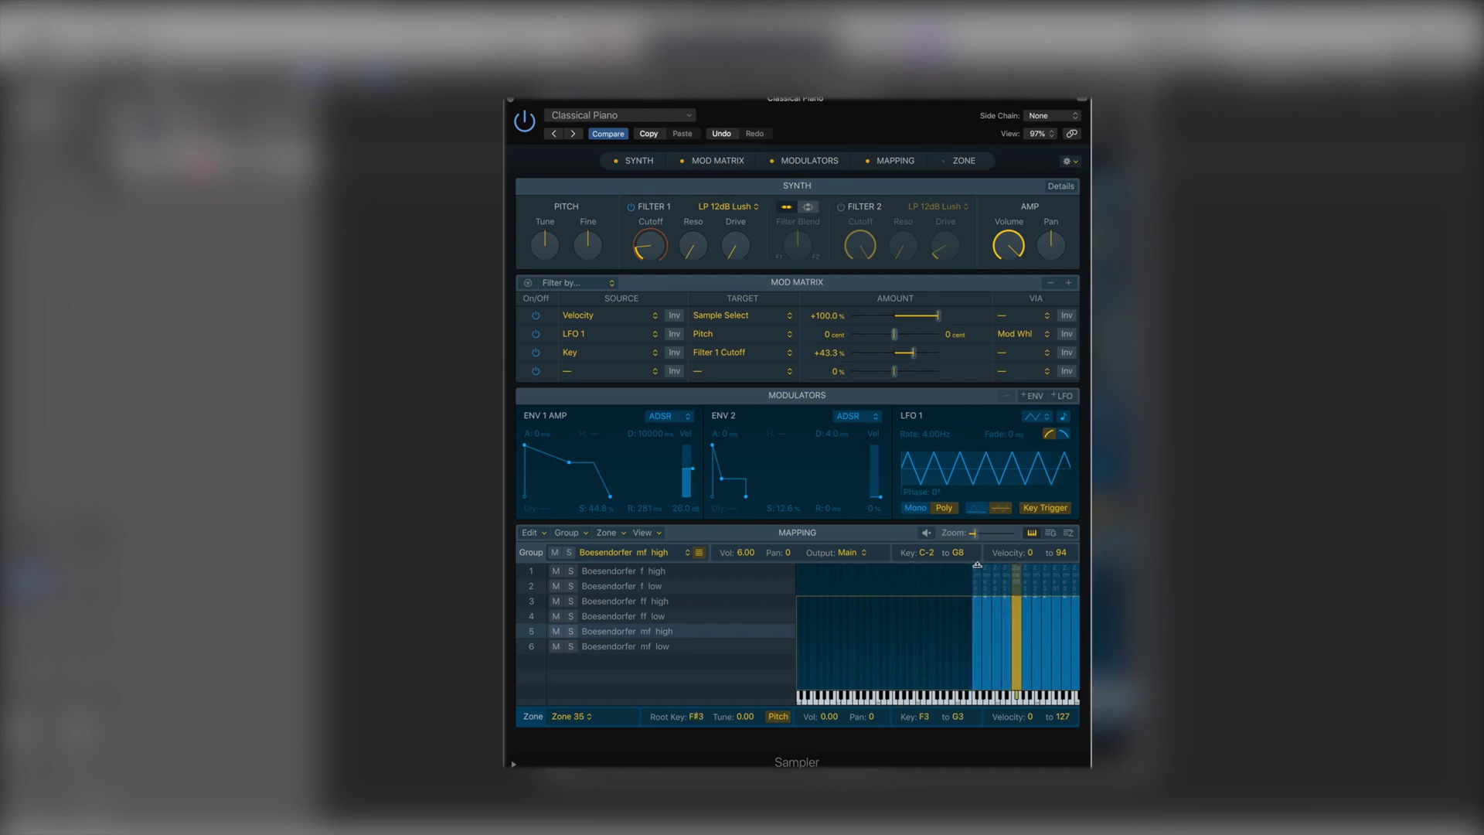
click(976, 653)
drag(976, 653, 976, 596)
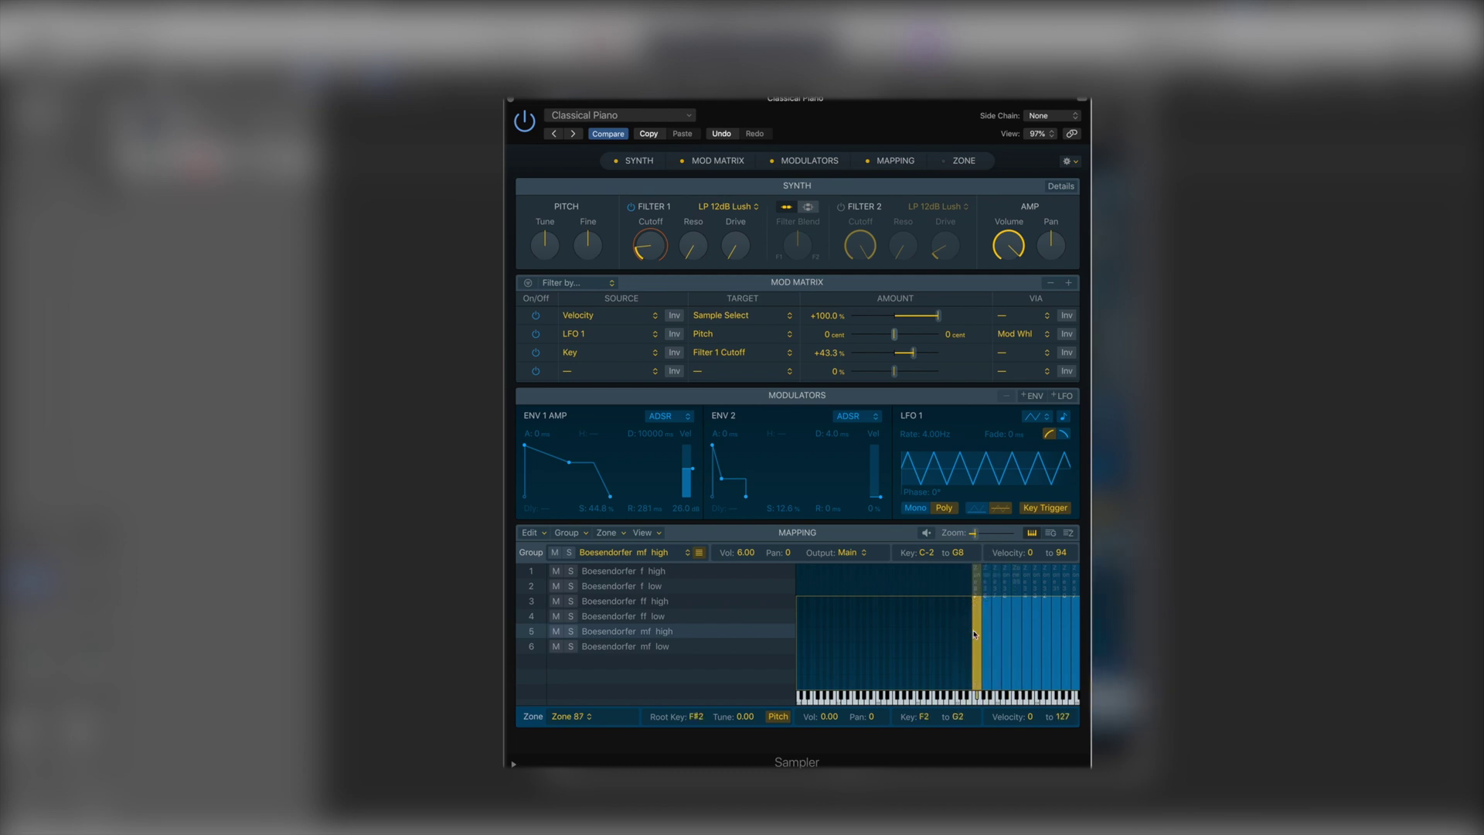
- Widen Zone 87's key range down to D#2, then Recall Default twice to initialize the Sampler
mouse_move(971, 630)
mouse_down()
mouse_move(929, 631)
mouse_move(962, 630)
mouse_up()
click(609, 118)
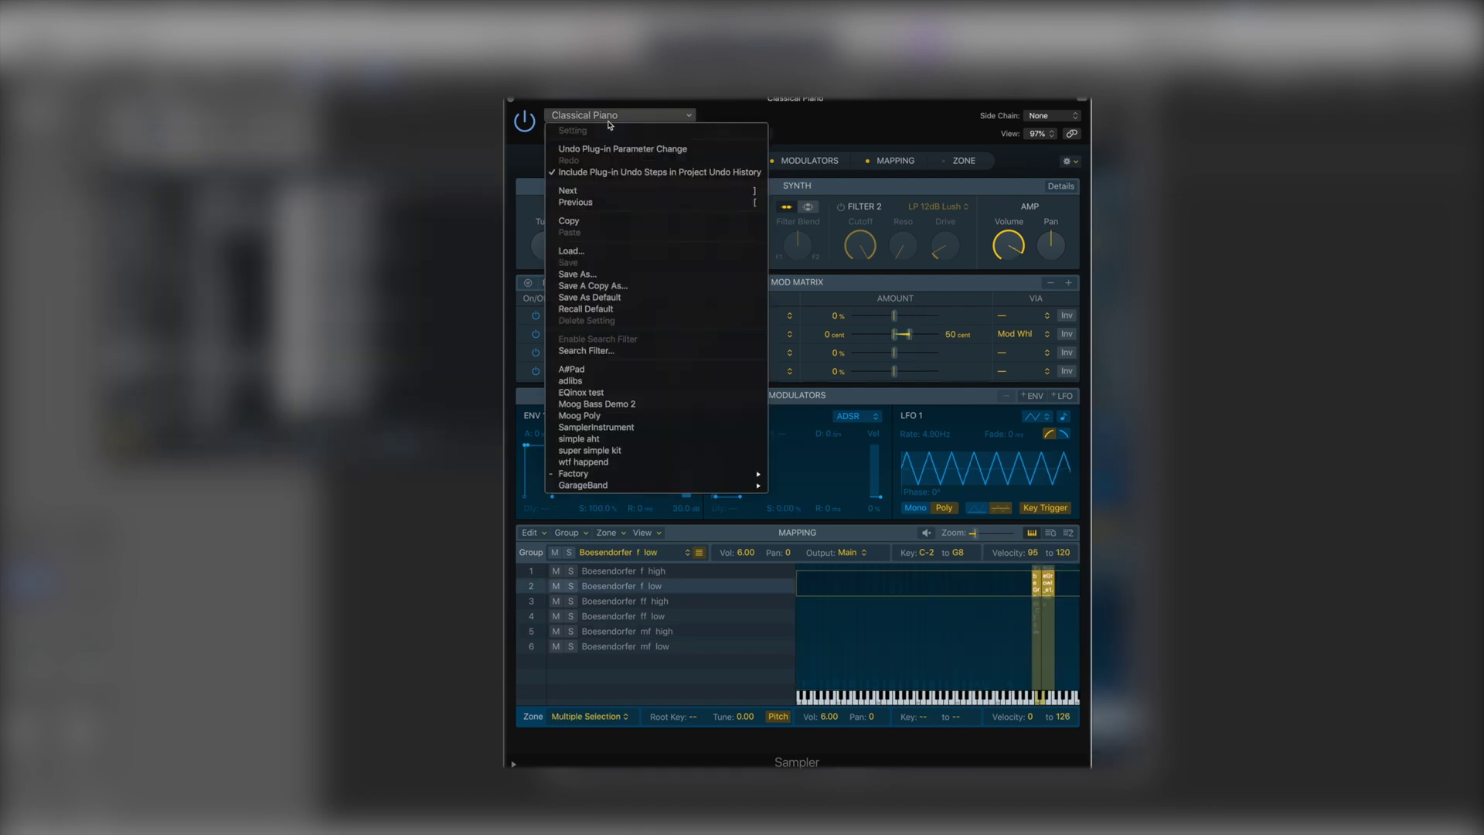
click(622, 309)
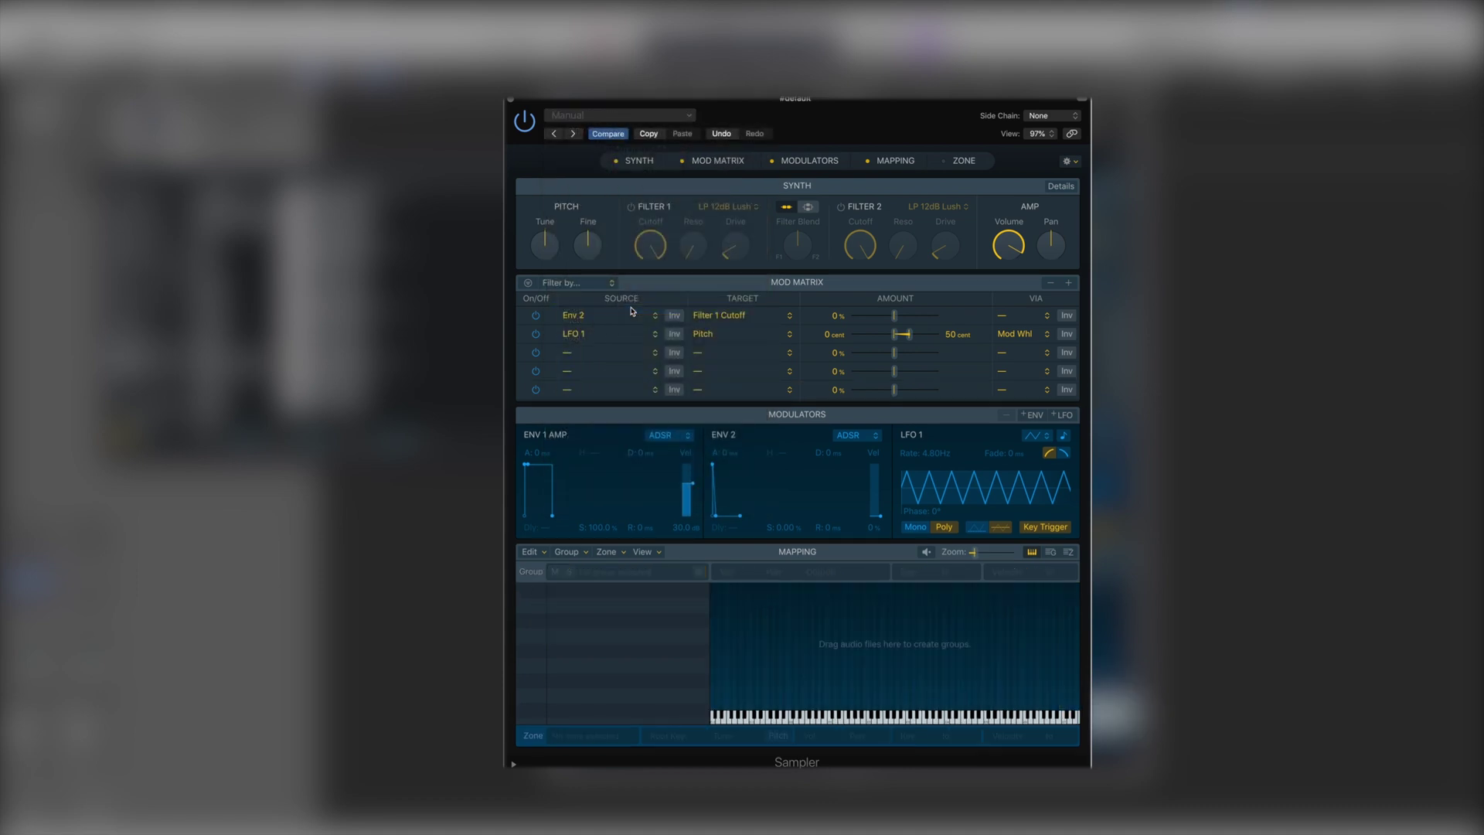
click(648, 117)
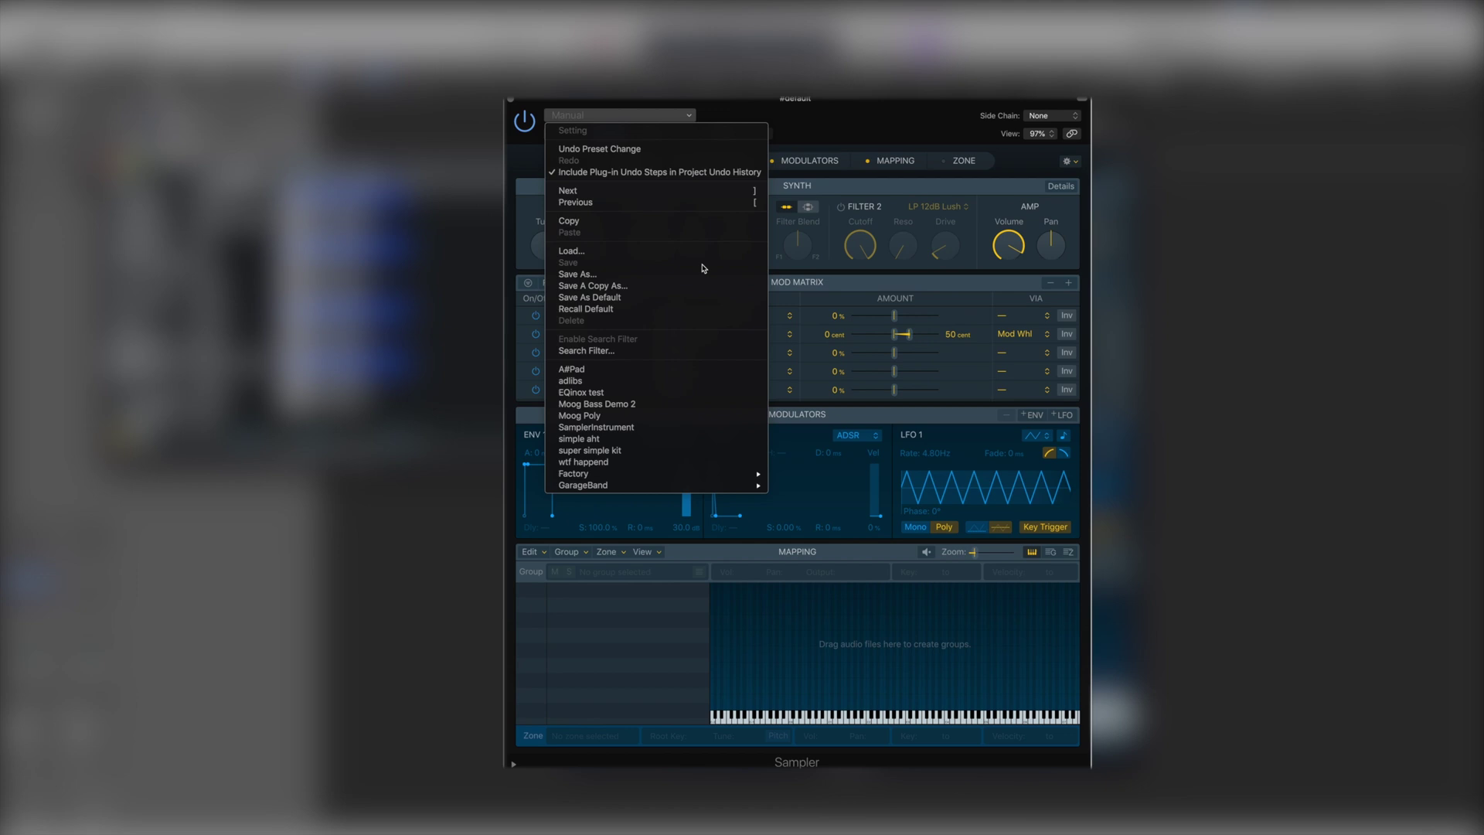
click(661, 309)
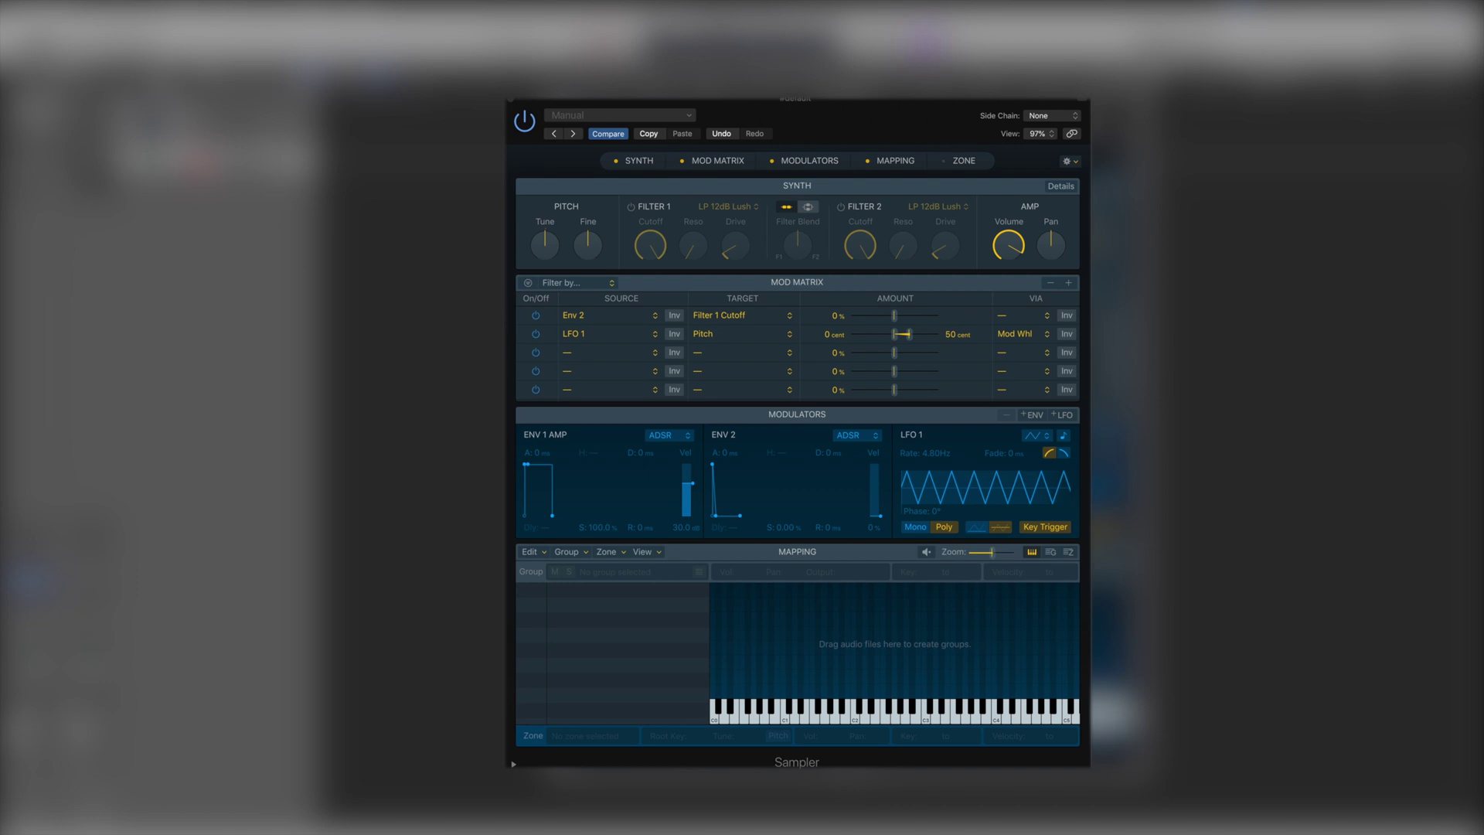
- Drop the TubeGrowl samples into the mapping as zones and start repositioning TubeGrowl_a#1
drag(756, 652, 800, 643)
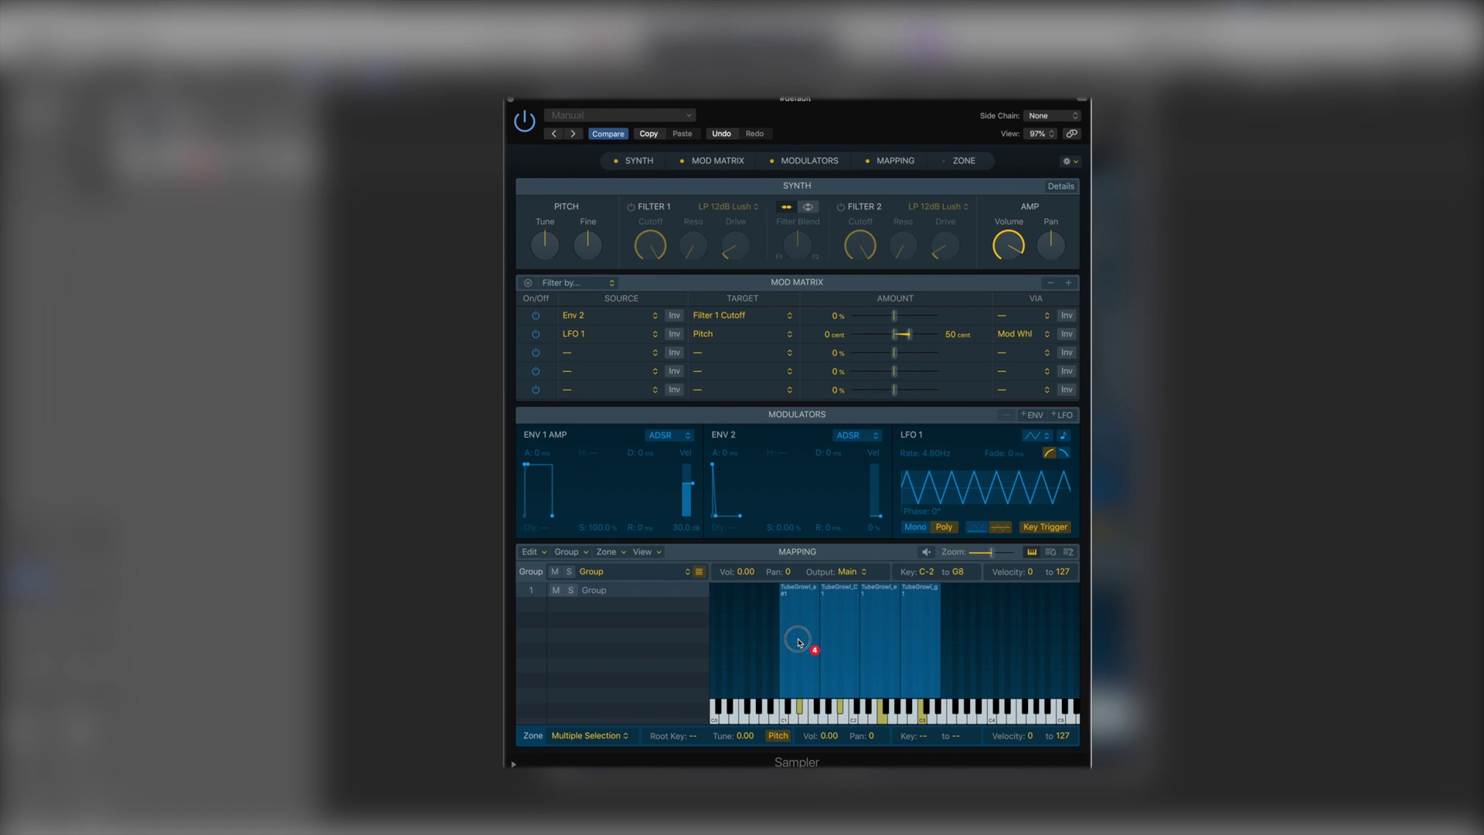
drag(798, 642, 799, 642)
click(750, 627)
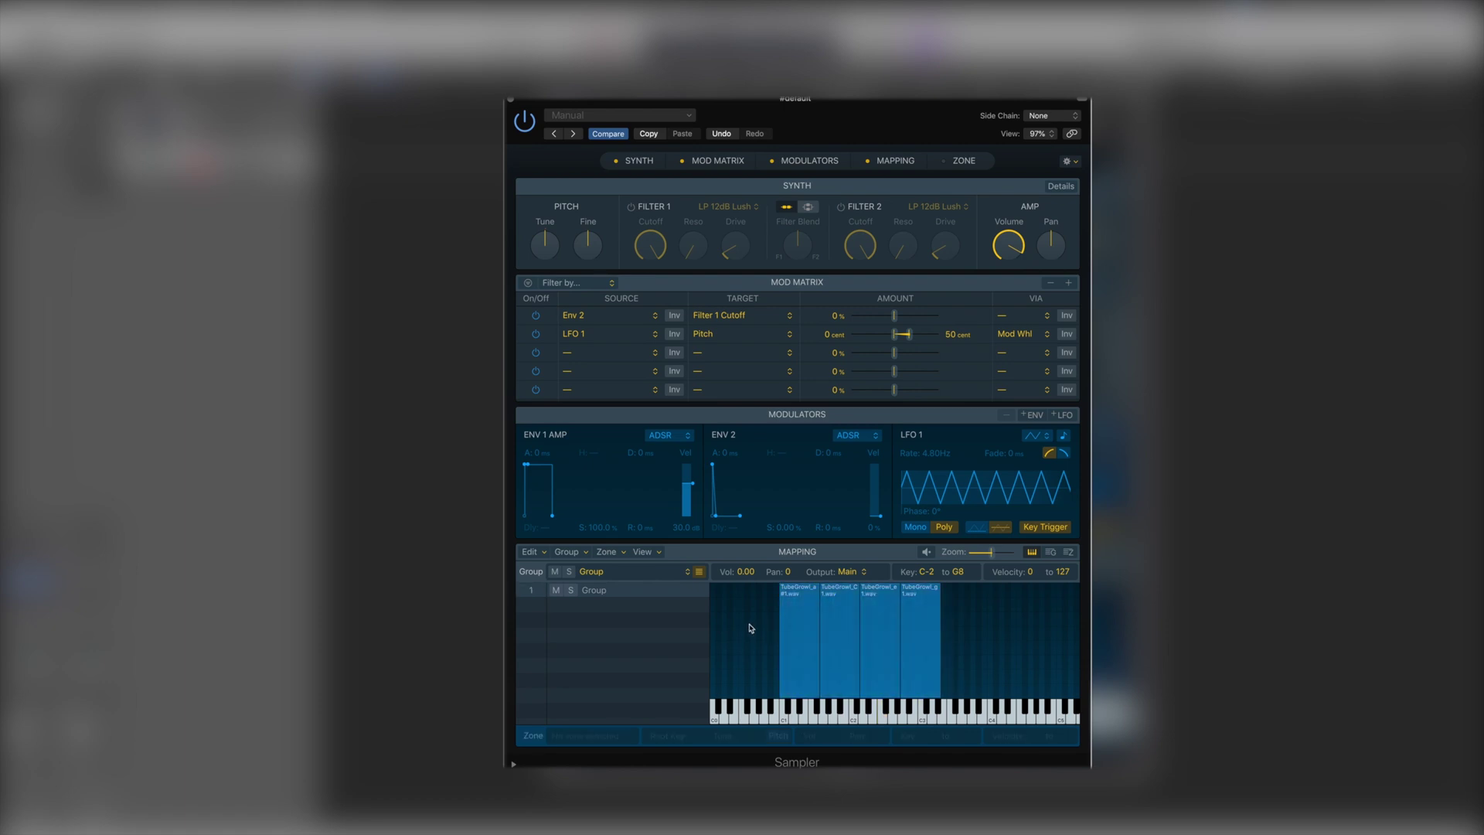
click(793, 620)
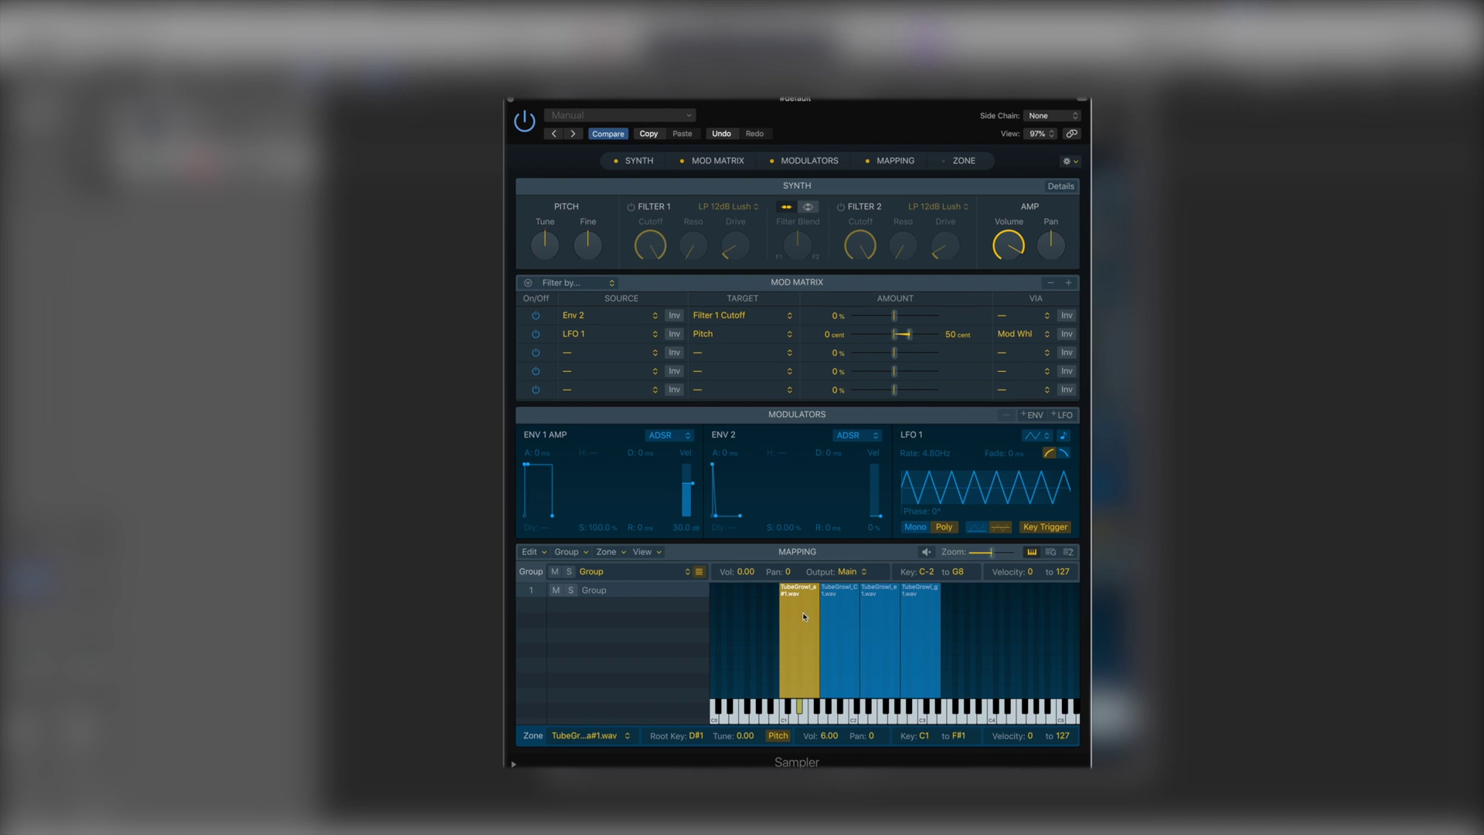
drag(799, 614, 990, 614)
drag(848, 614, 785, 709)
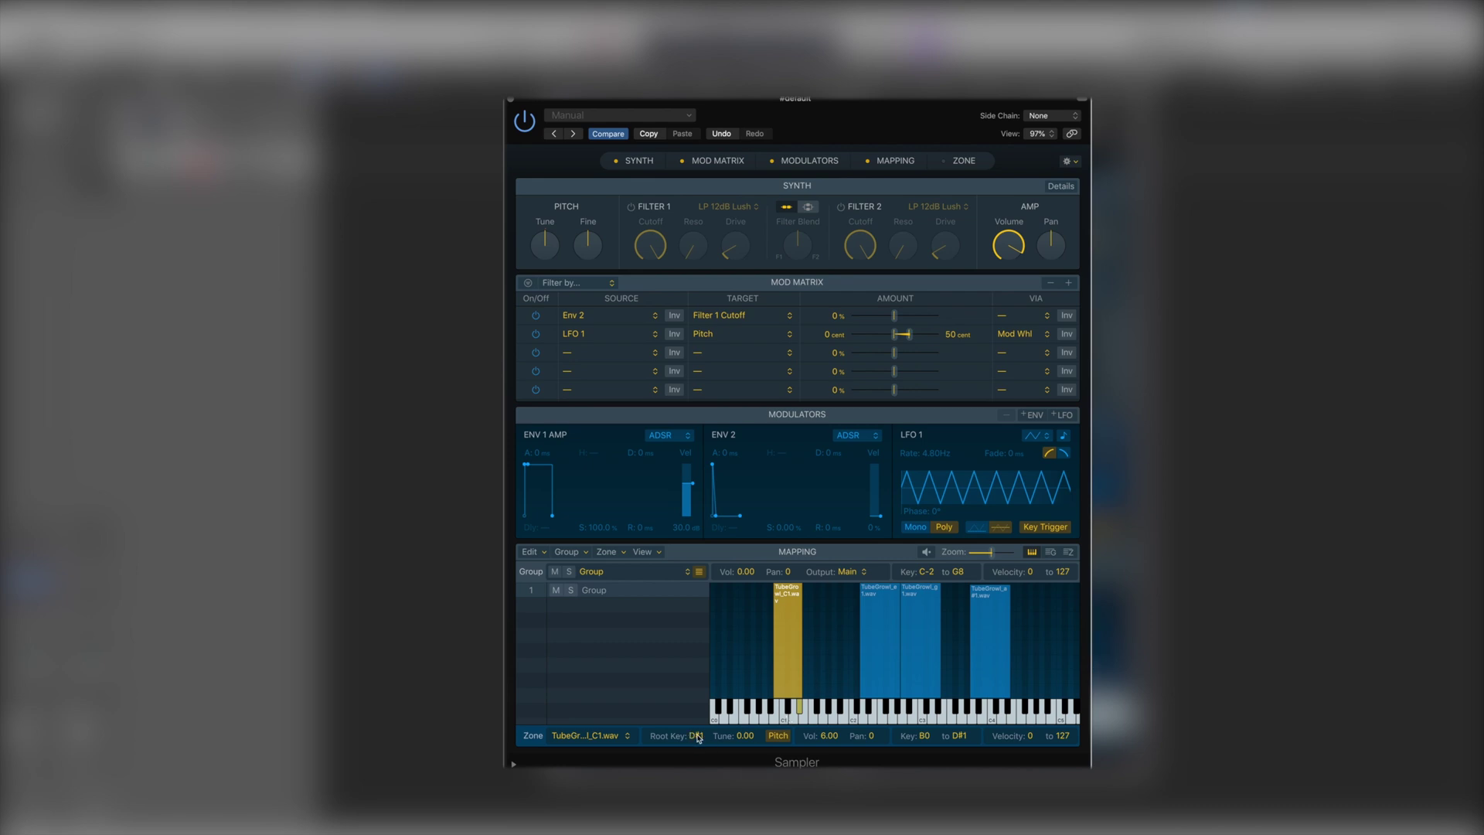
- Move TubeGrowl_e1 to F1–B1 and TubeGrowl_a#1 to A1–C#2 on the keyboard
click(989, 633)
drag(881, 623, 823, 622)
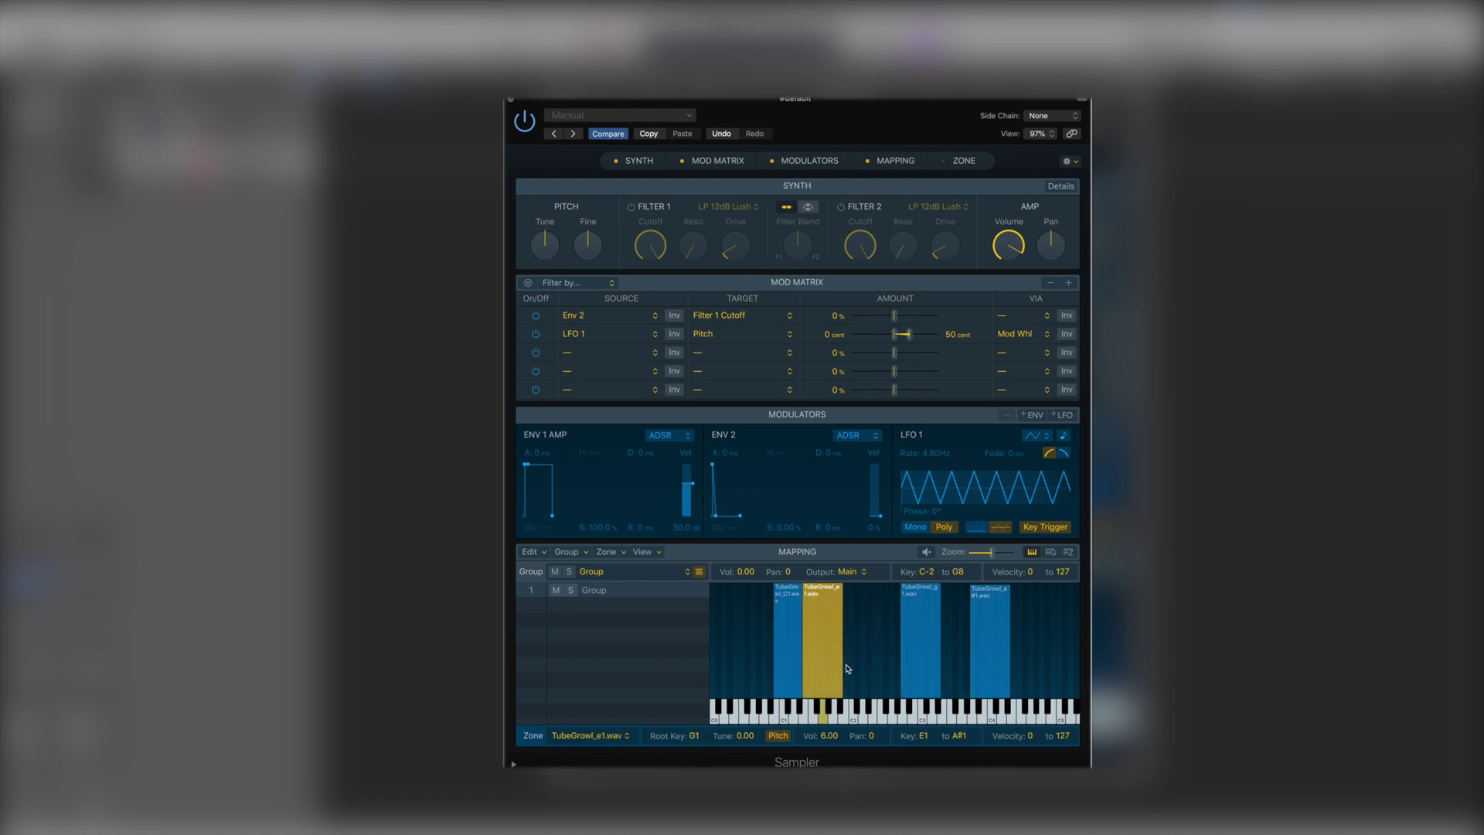
drag(990, 641, 854, 618)
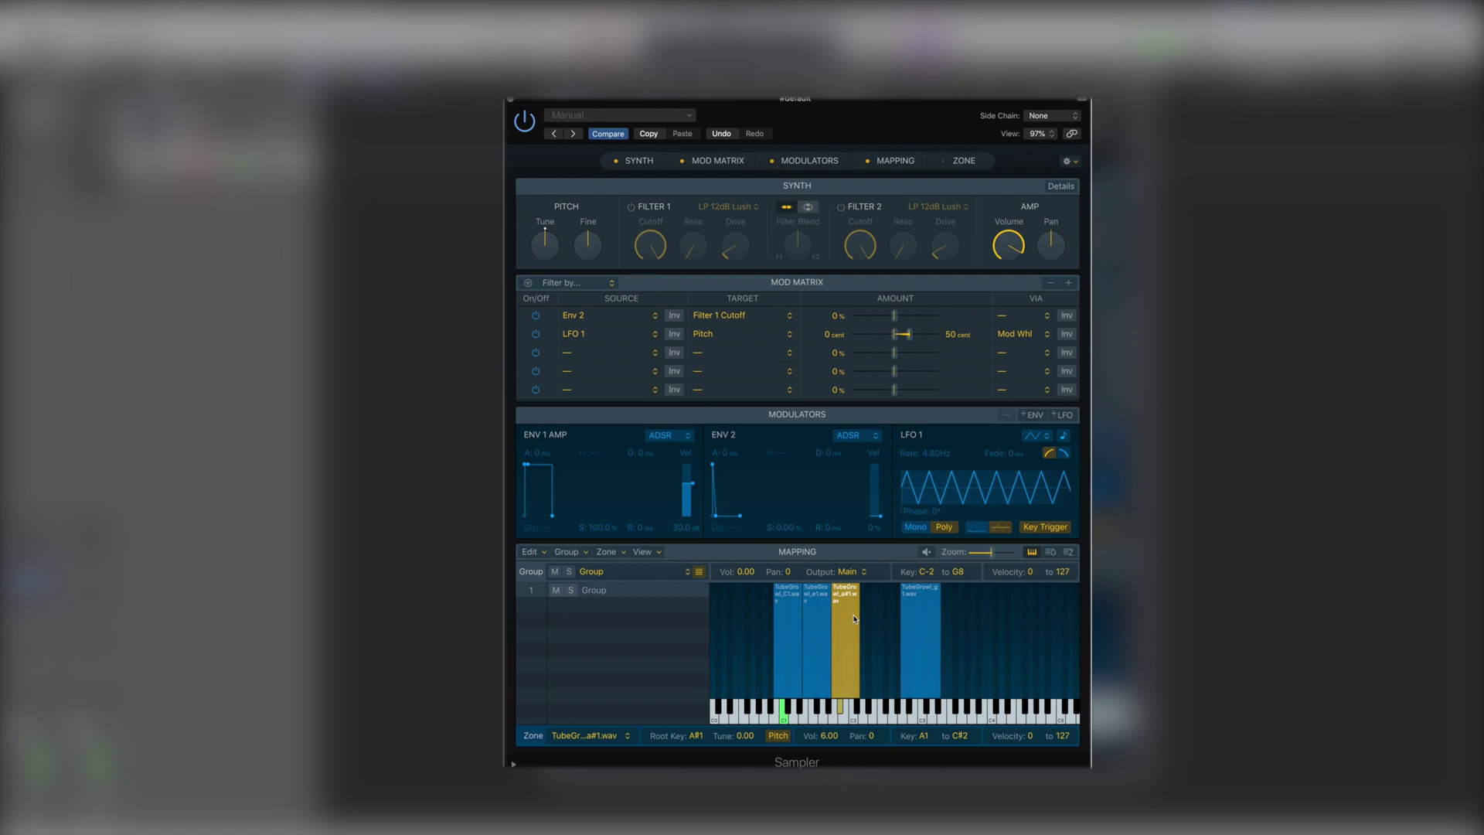
key(Left)
key(Right)
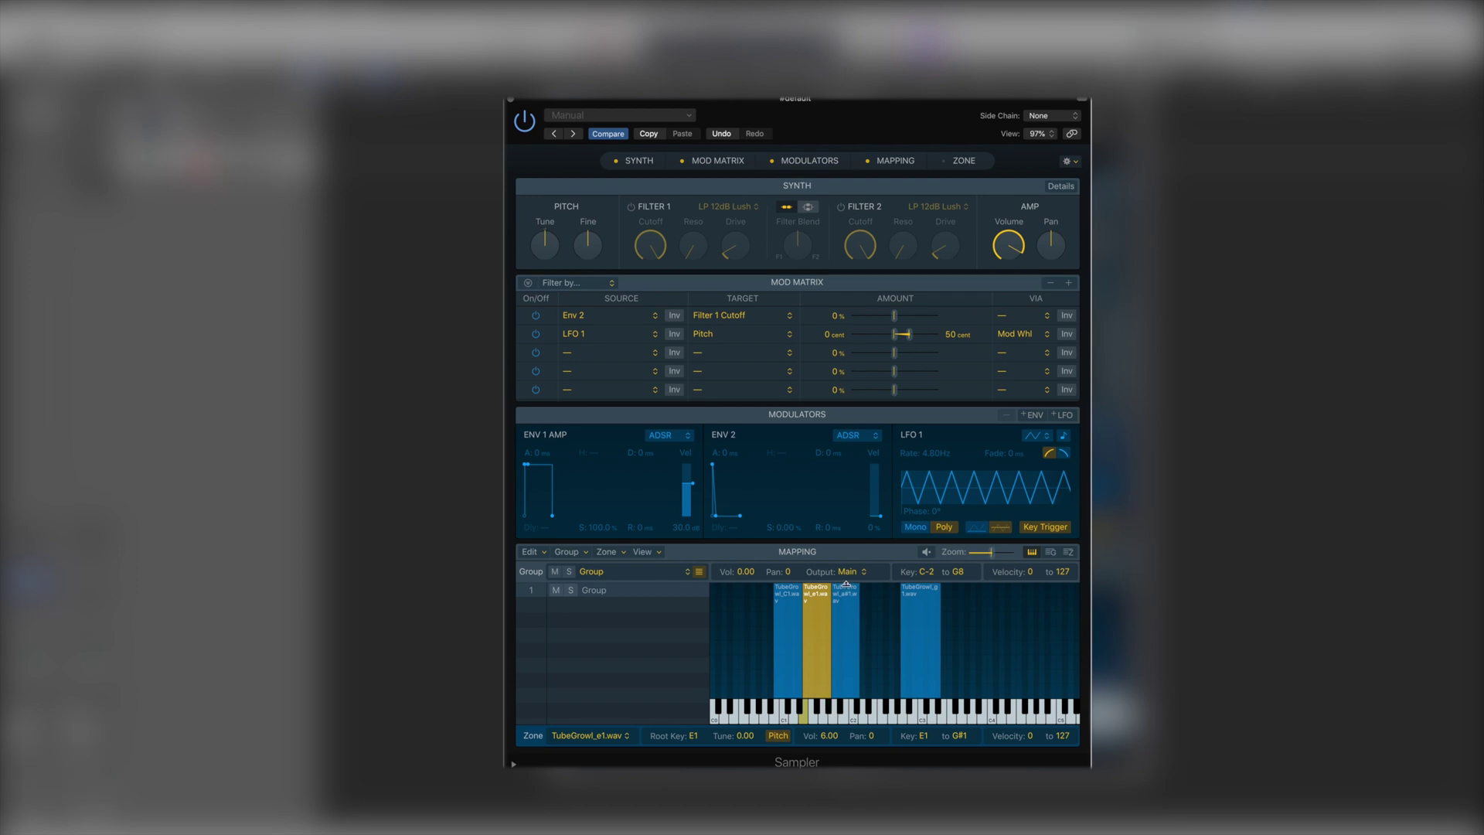
- Limit TubeGrowl_a#1's velocity range, first to a top of 81, then to 0–94
mouse_move(845, 585)
mouse_down()
mouse_move(853, 648)
mouse_move(847, 584)
mouse_up()
click(816, 641)
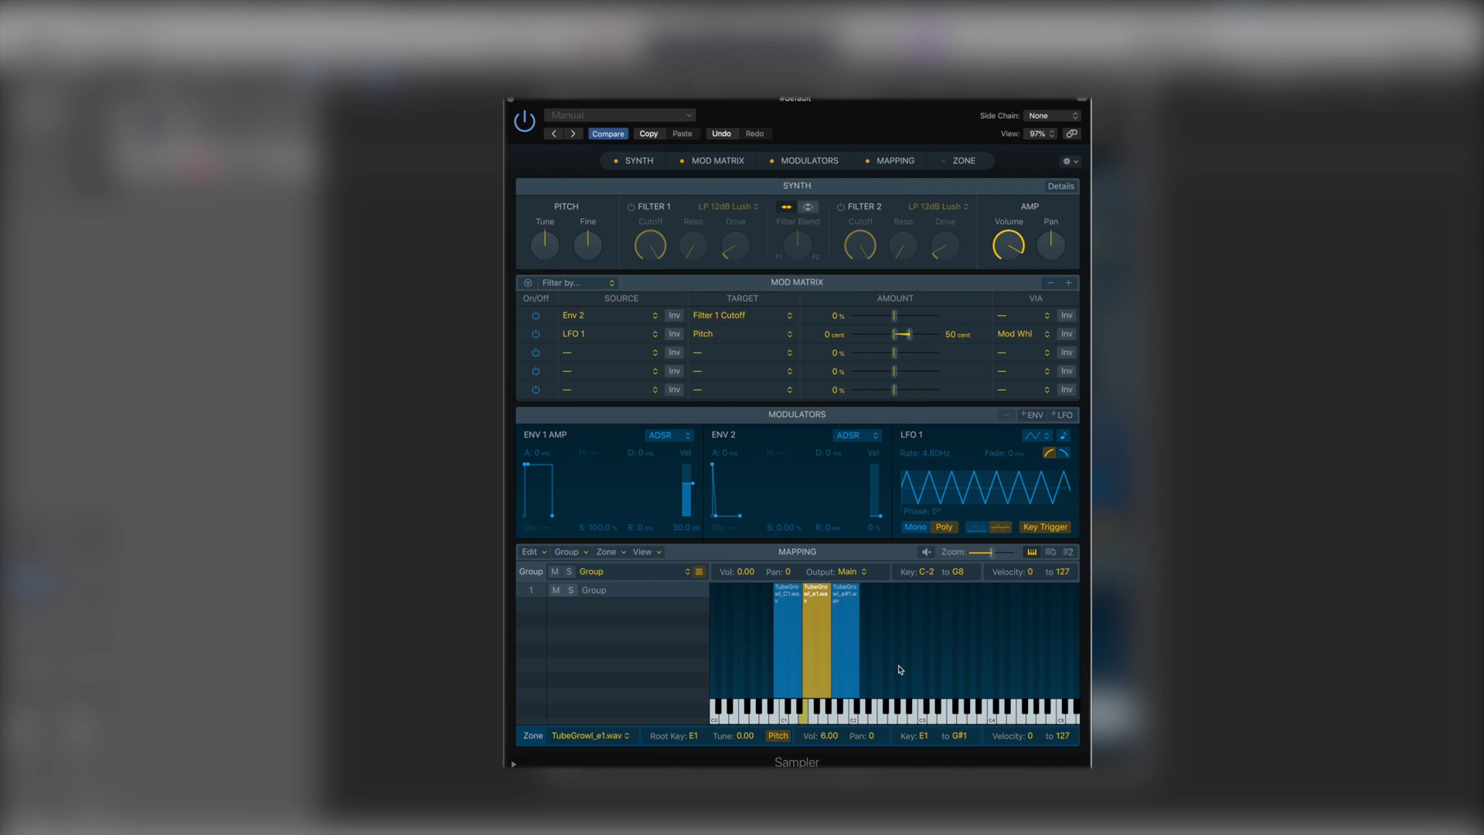
click(852, 588)
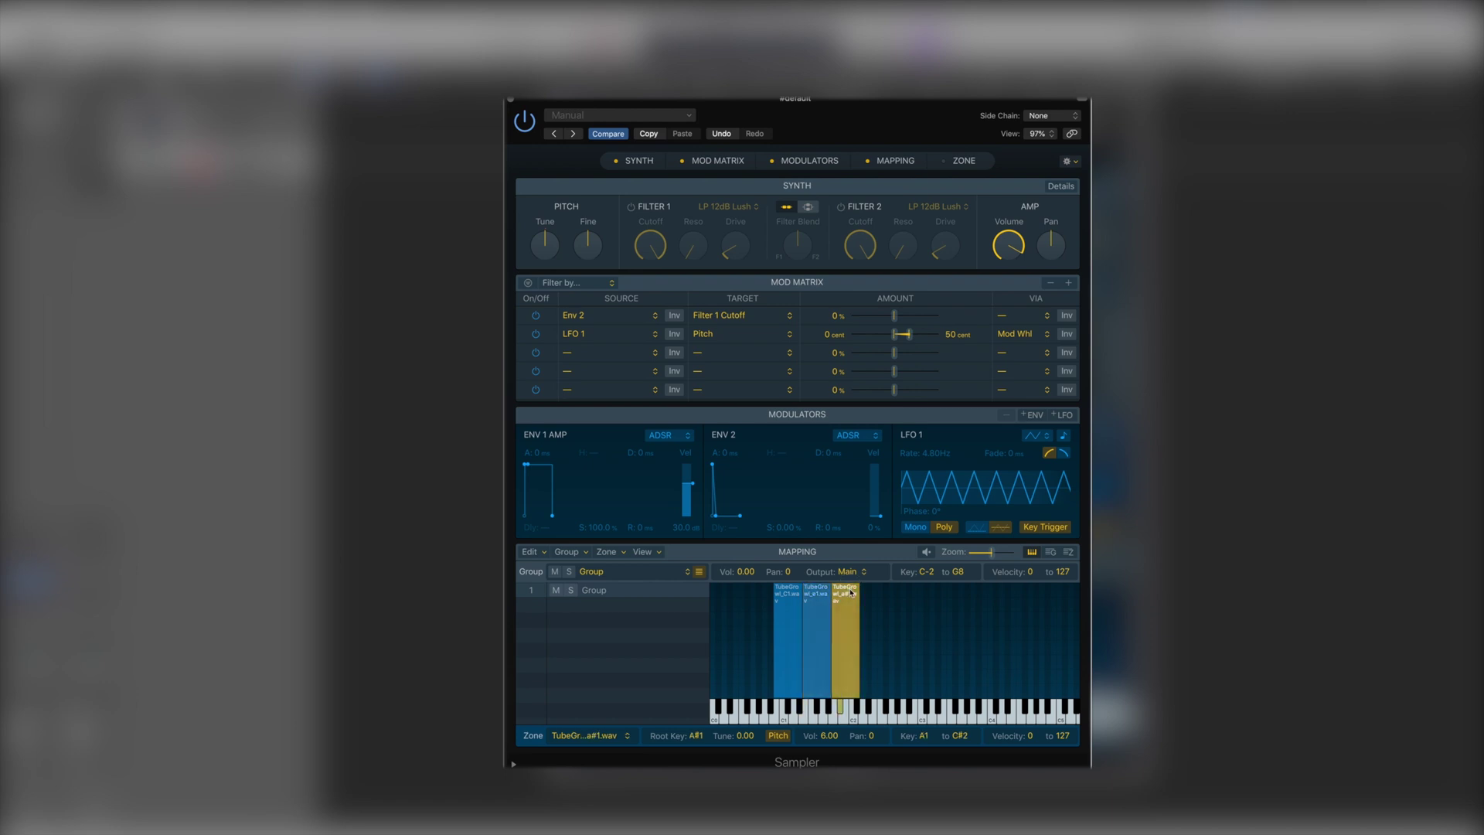
mouse_move(852, 585)
mouse_down()
mouse_move(846, 614)
mouse_move(818, 606)
mouse_move(818, 584)
mouse_move(852, 586)
mouse_up()
click(628, 591)
- Add a new group named Tuba Legato alongside the tuba sample group and select it
double_click(605, 591)
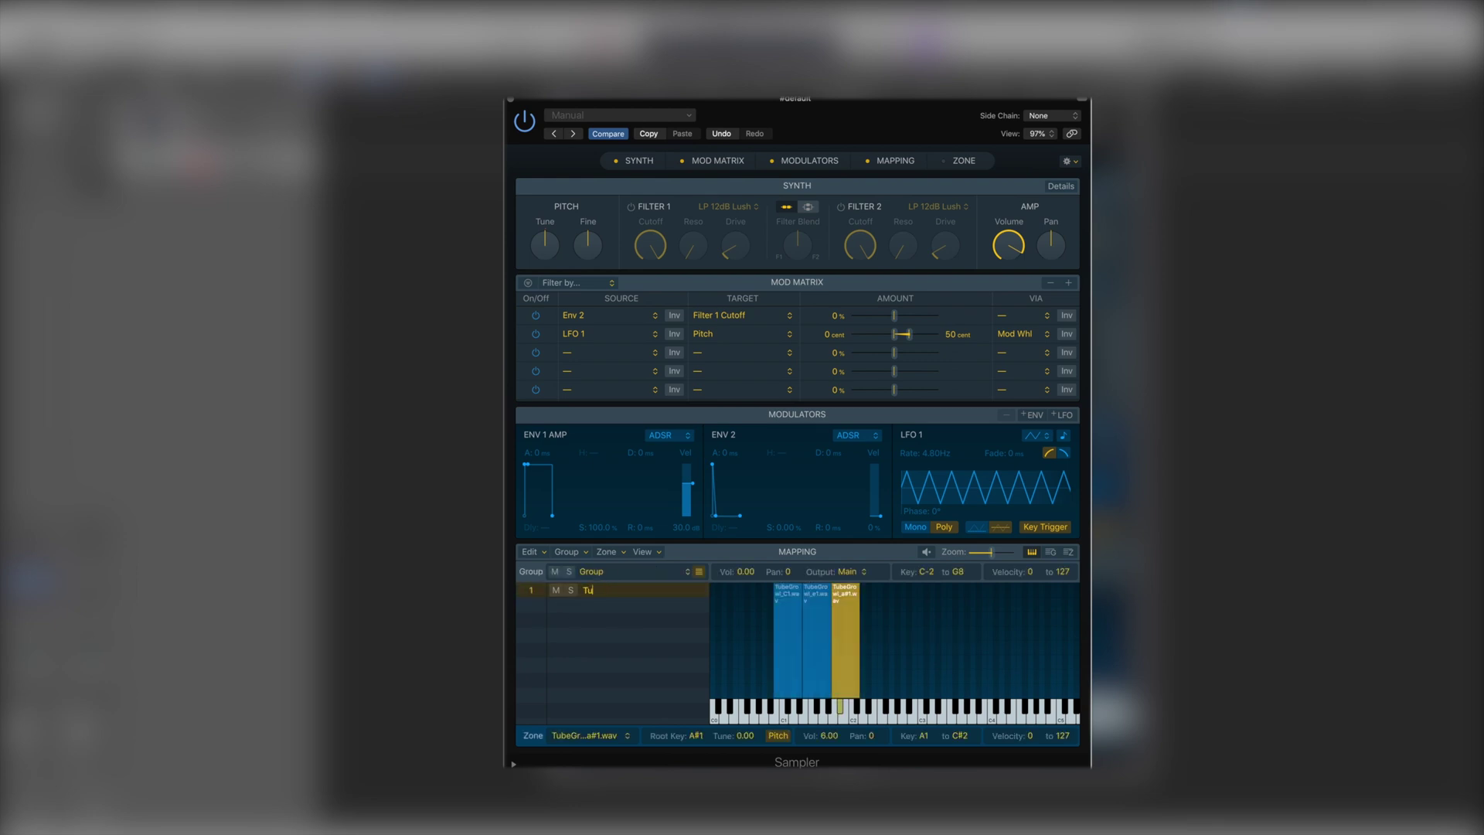
click(585, 553)
click(715, 553)
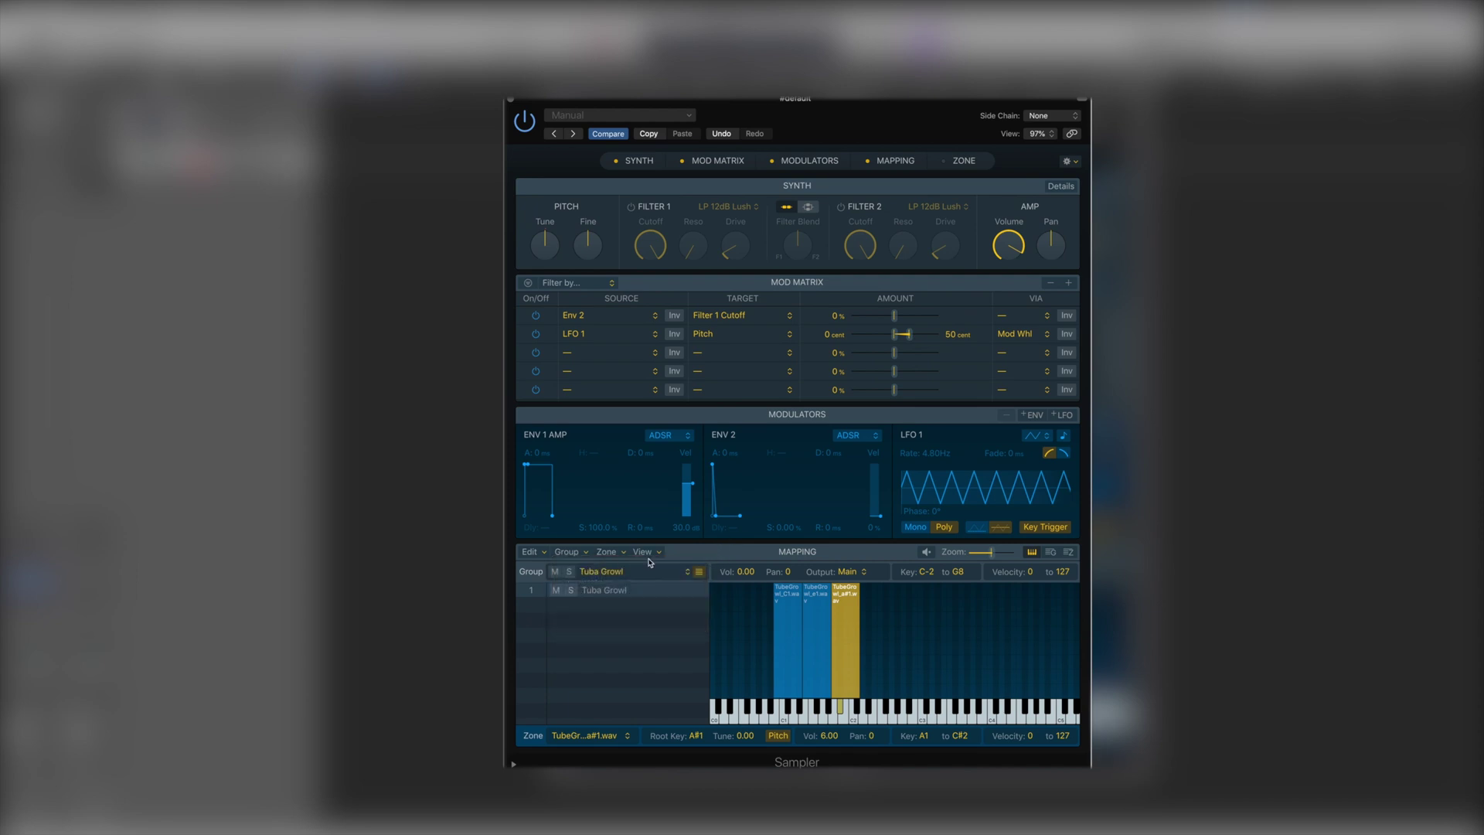
click(577, 554)
click(576, 563)
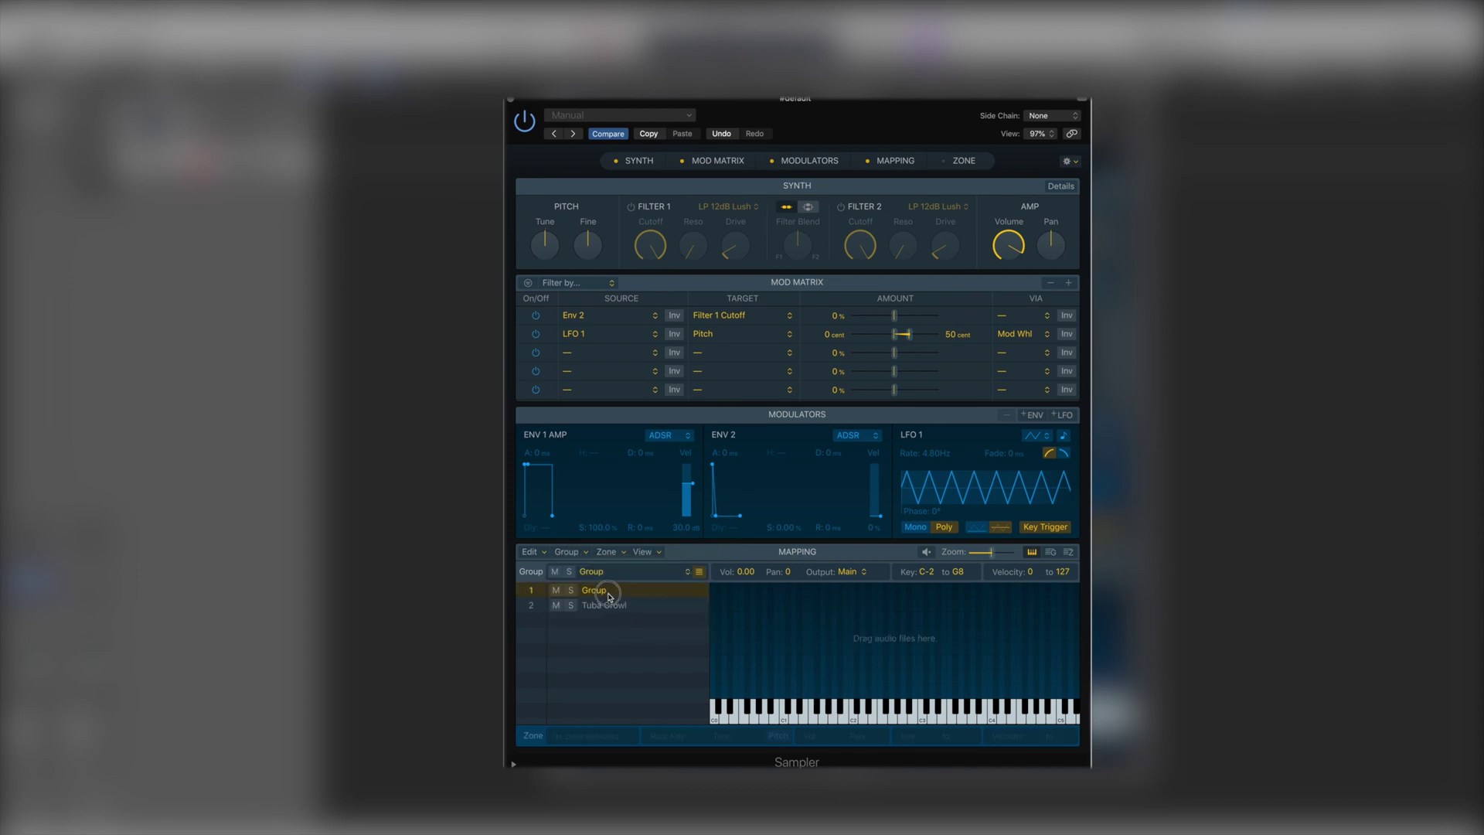
text(Tuba Legato)
key(Return)
click(608, 592)
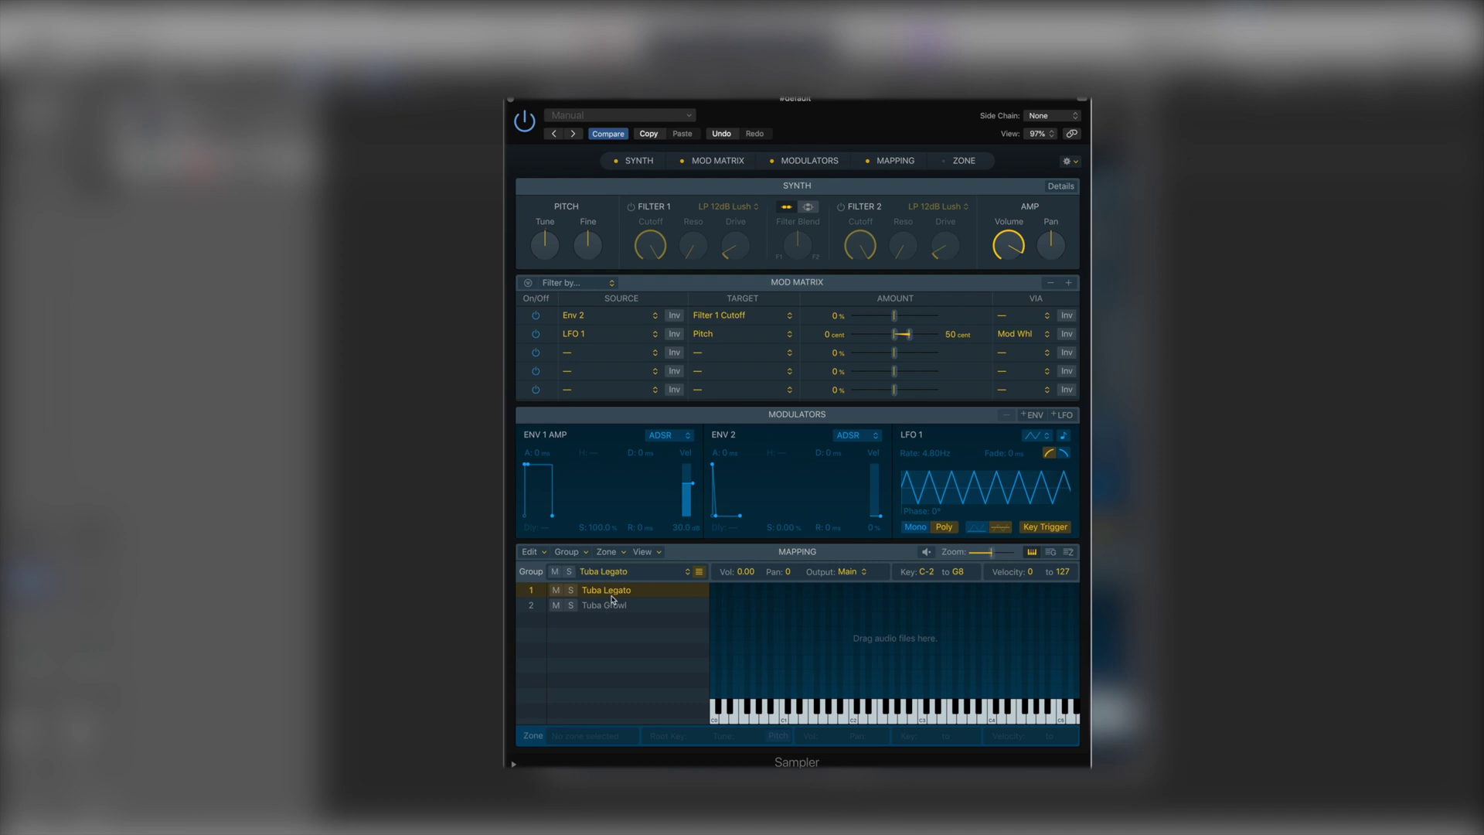
click(588, 120)
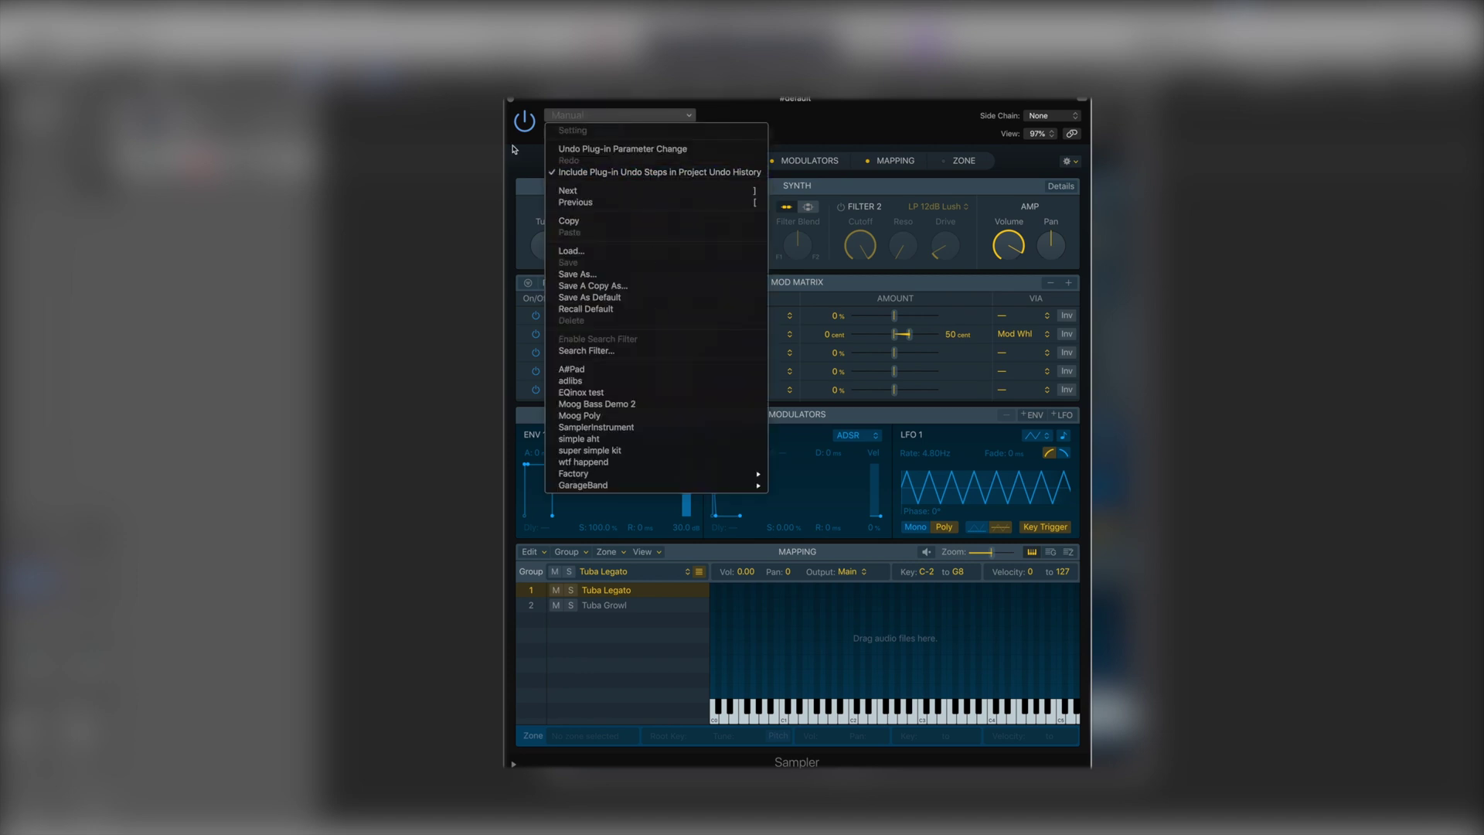
- Load the Factory > Acoustic Pianos > Classical Piano preset and select the Boesendorfer f high group
mouse_move(587, 473)
mouse_move(819, 473)
click(919, 475)
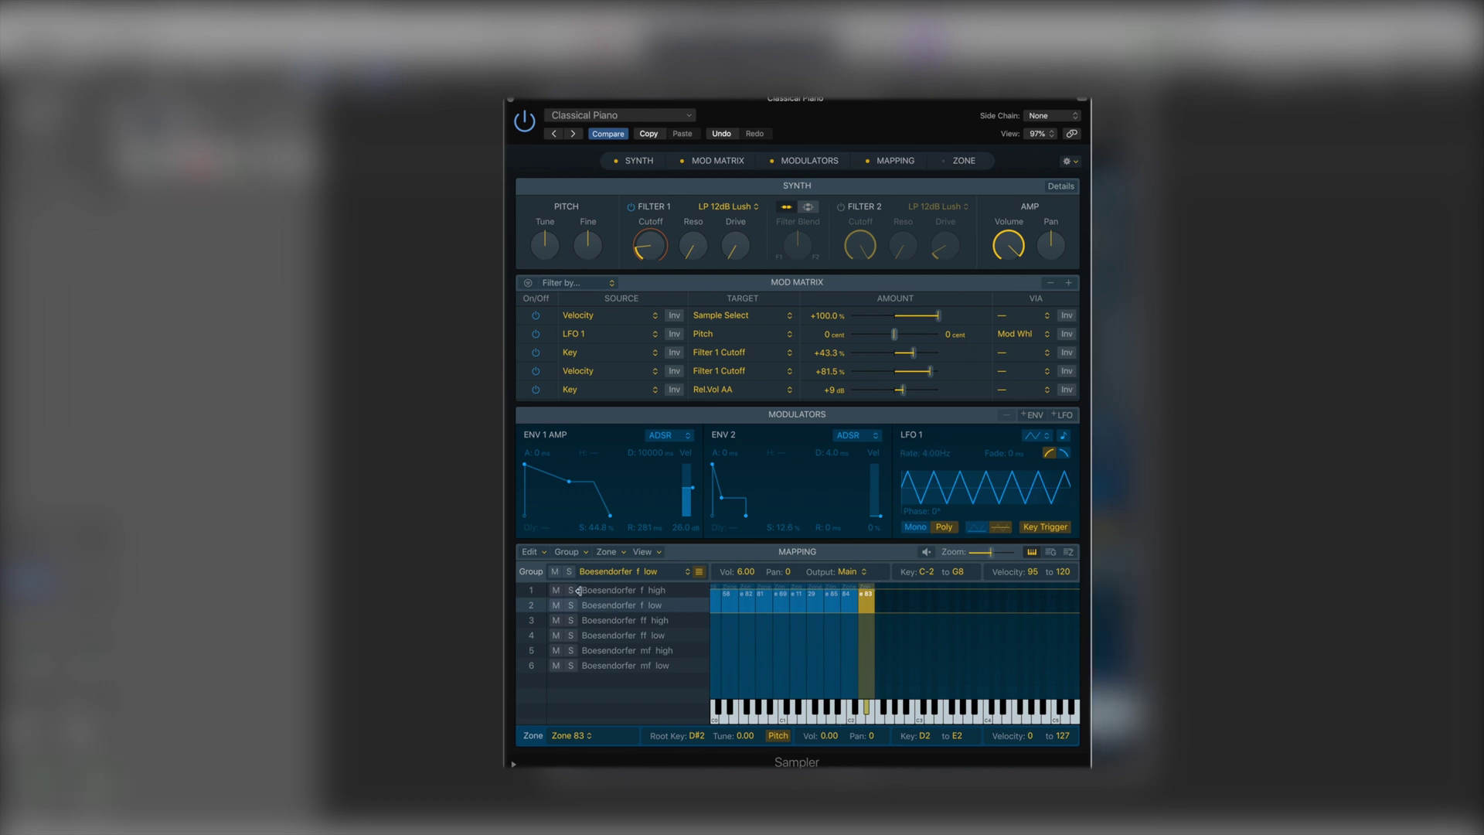
click(622, 592)
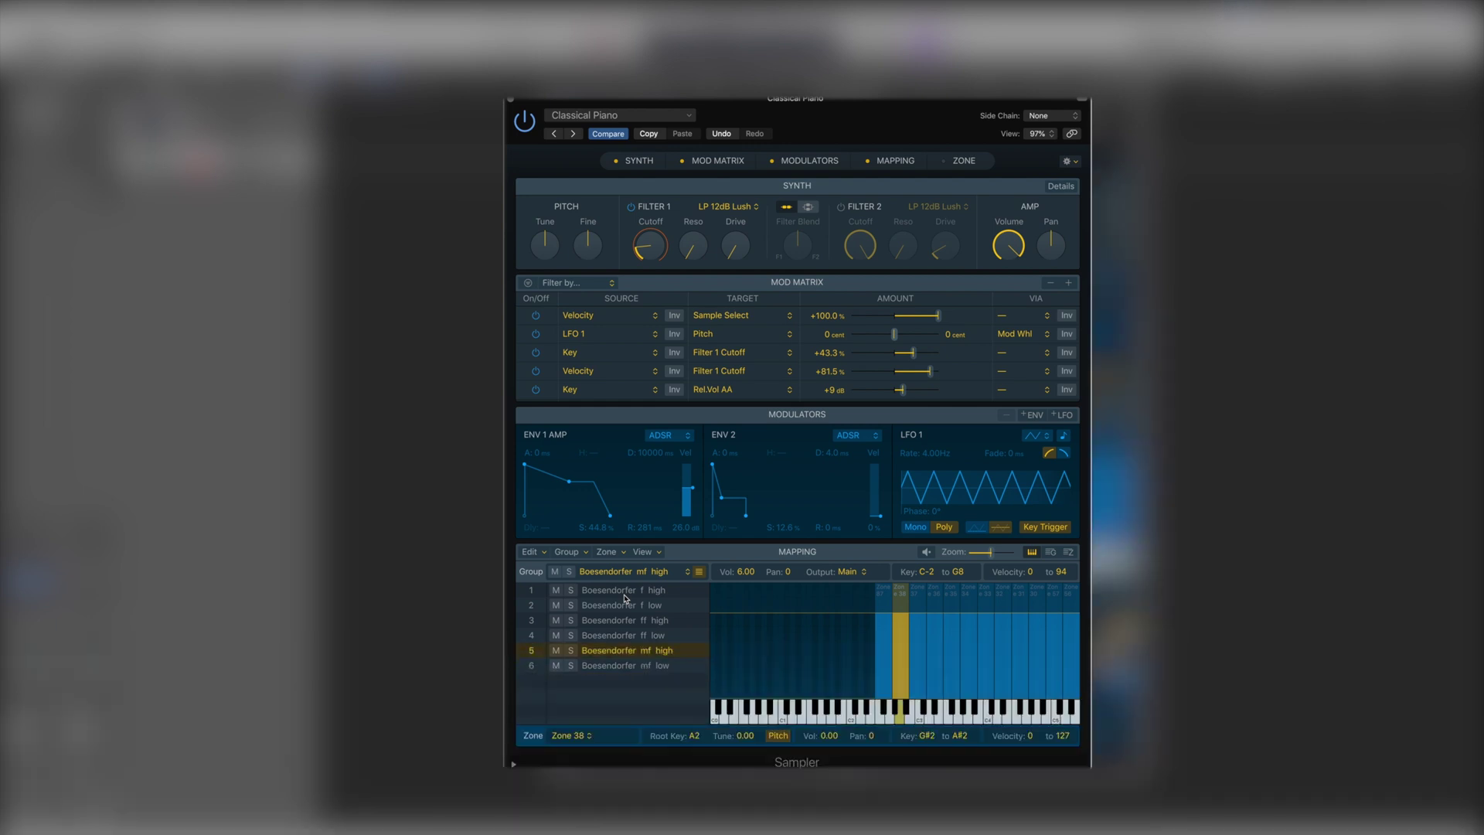
- Show the zone waveform editor and select Zone 34 in the mapping
click(949, 164)
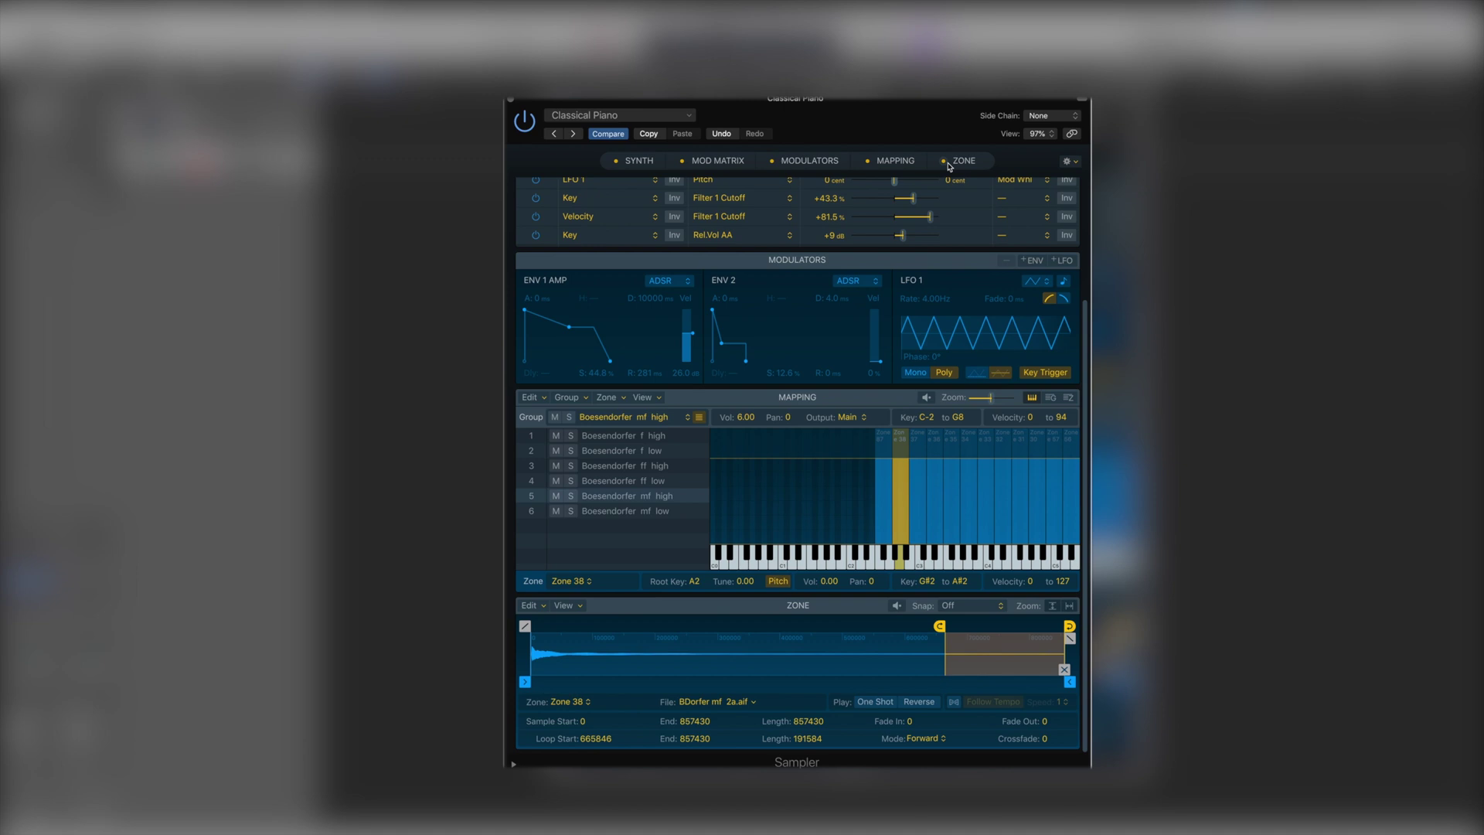
click(937, 488)
click(966, 488)
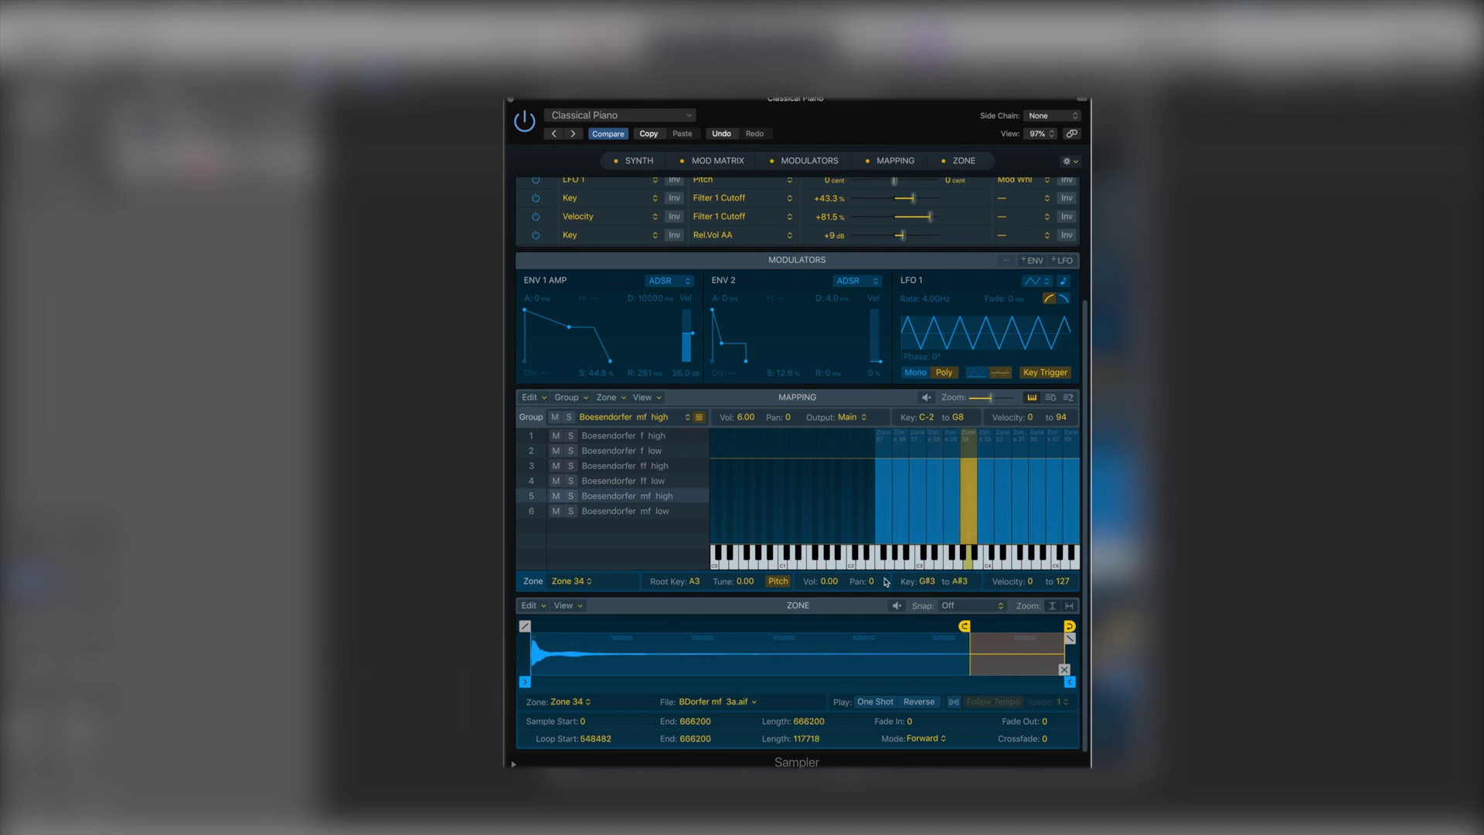
- Try sample start, loop start, fade-in and crossfade values, leaving crossfade at 0 and loop Forward
mouse_move(525, 682)
mouse_down()
mouse_move(617, 687)
mouse_move(525, 684)
mouse_up()
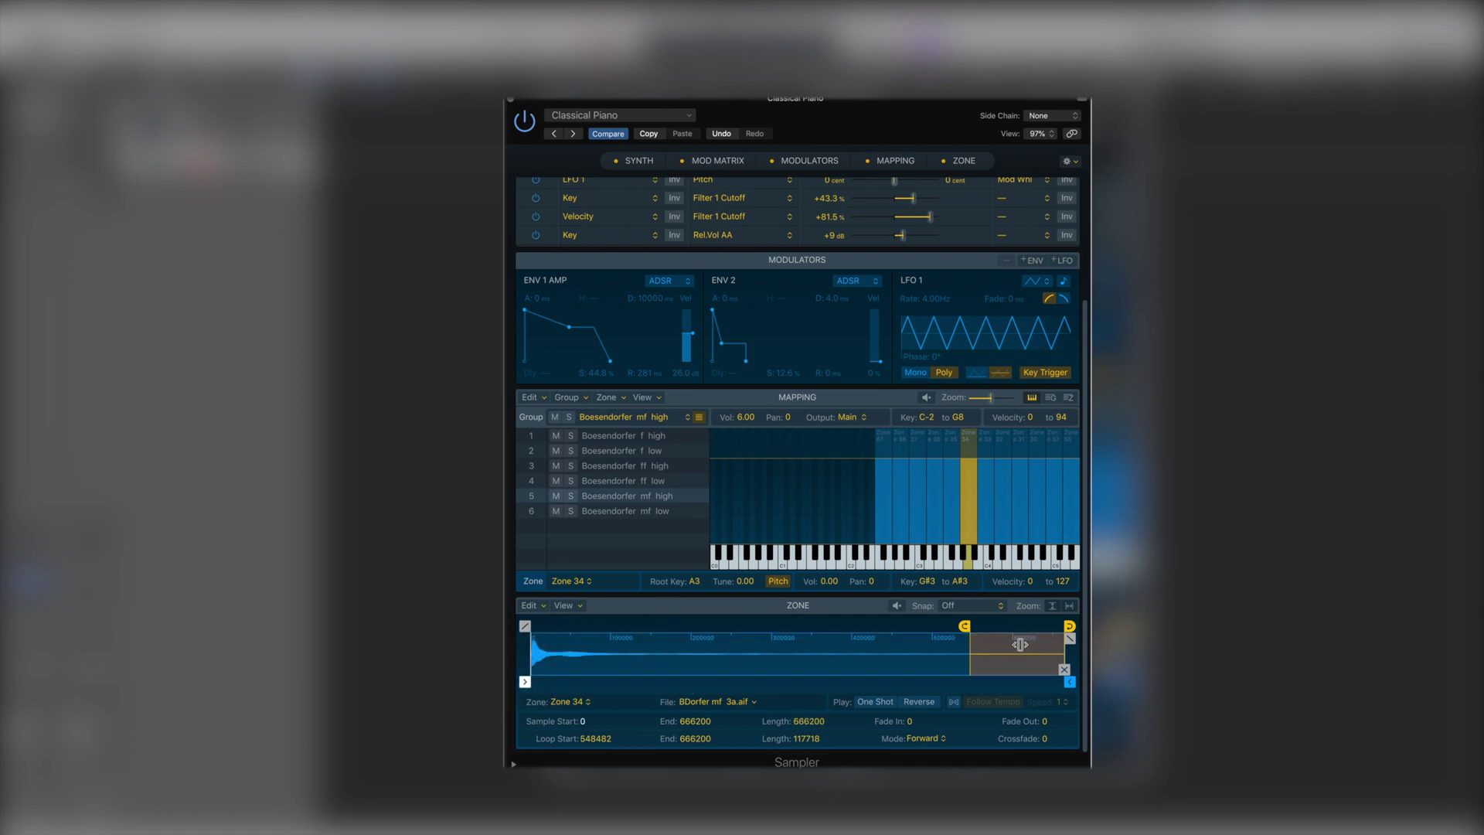
mouse_move(964, 625)
mouse_down()
mouse_move(839, 623)
mouse_move(952, 625)
mouse_up()
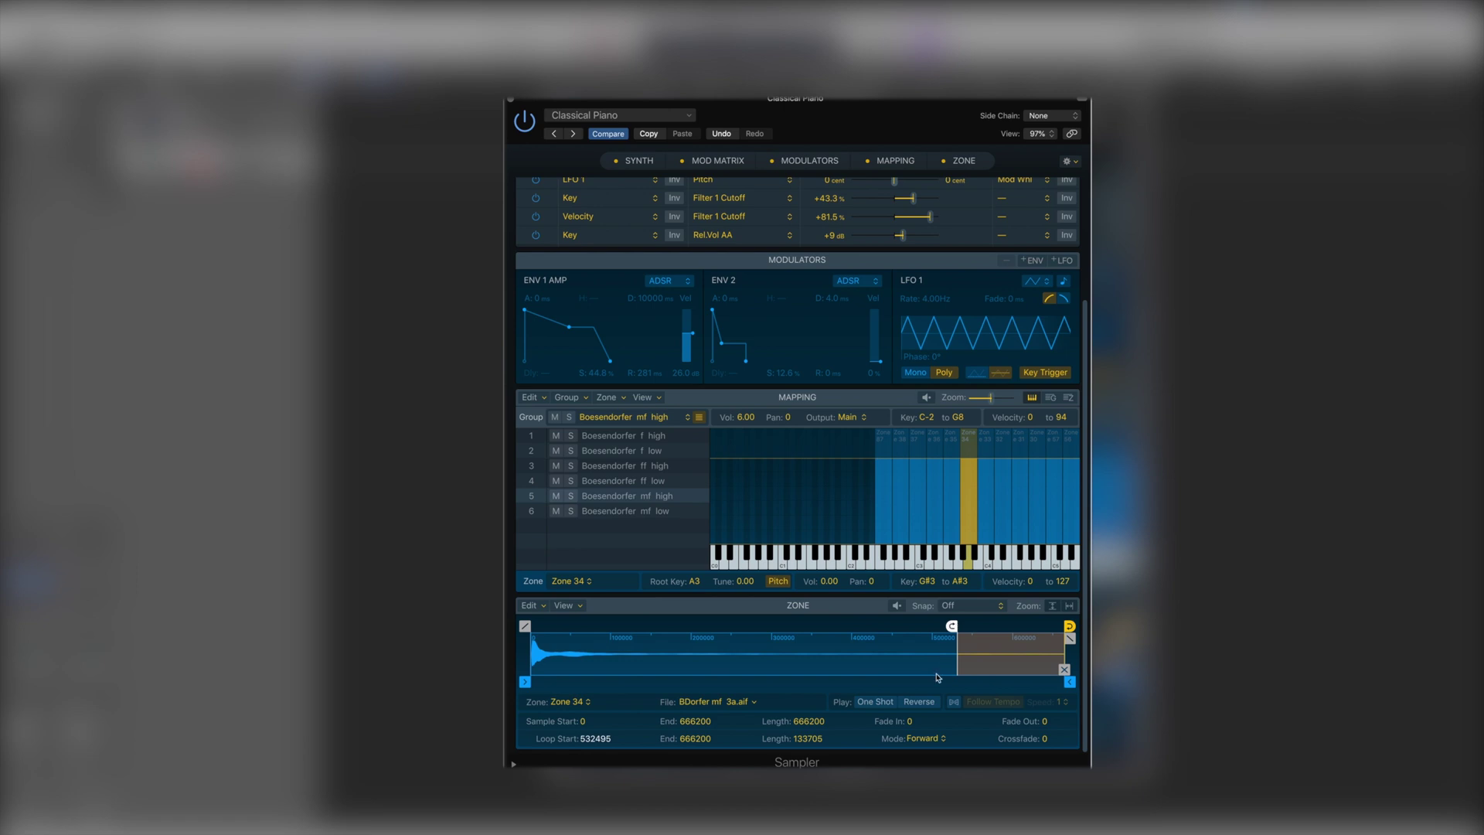
drag(910, 721, 910, 692)
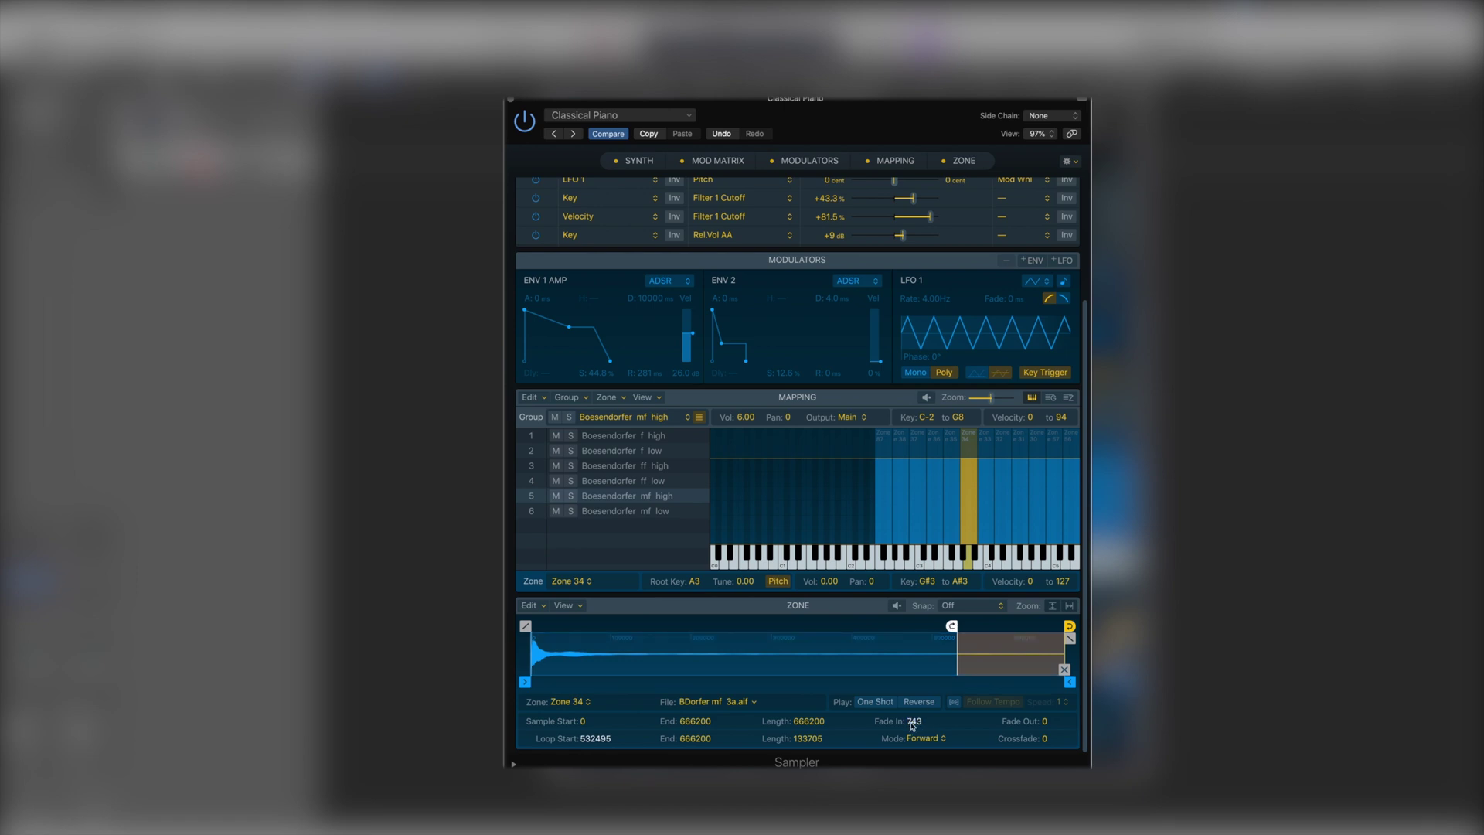
drag(912, 723, 912, 761)
mouse_move(1045, 738)
mouse_down()
mouse_move(1045, 699)
mouse_move(1048, 739)
mouse_up()
mouse_move(1047, 739)
mouse_down()
mouse_move(1048, 757)
mouse_move(1046, 739)
mouse_up()
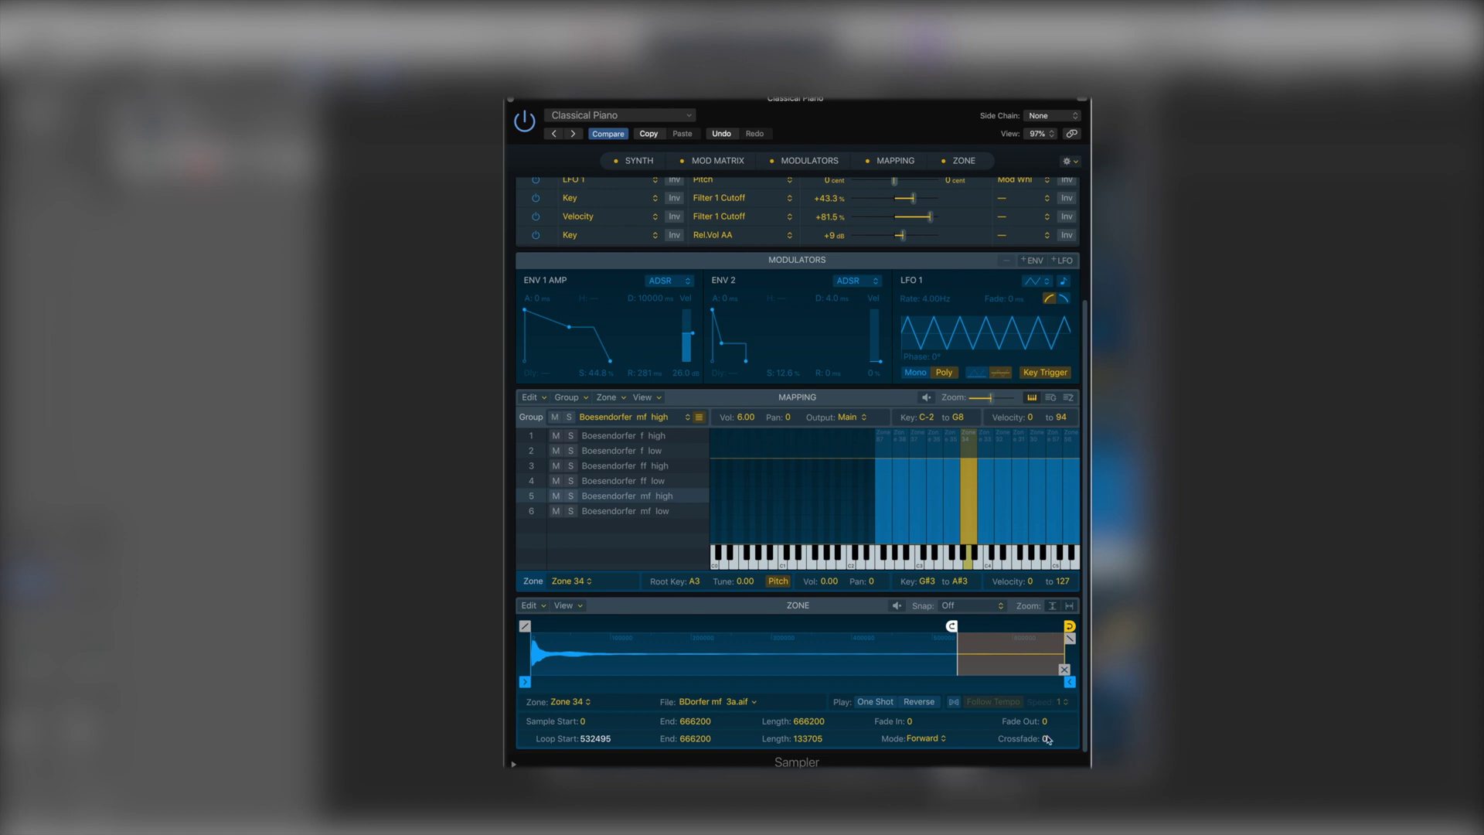
click(928, 739)
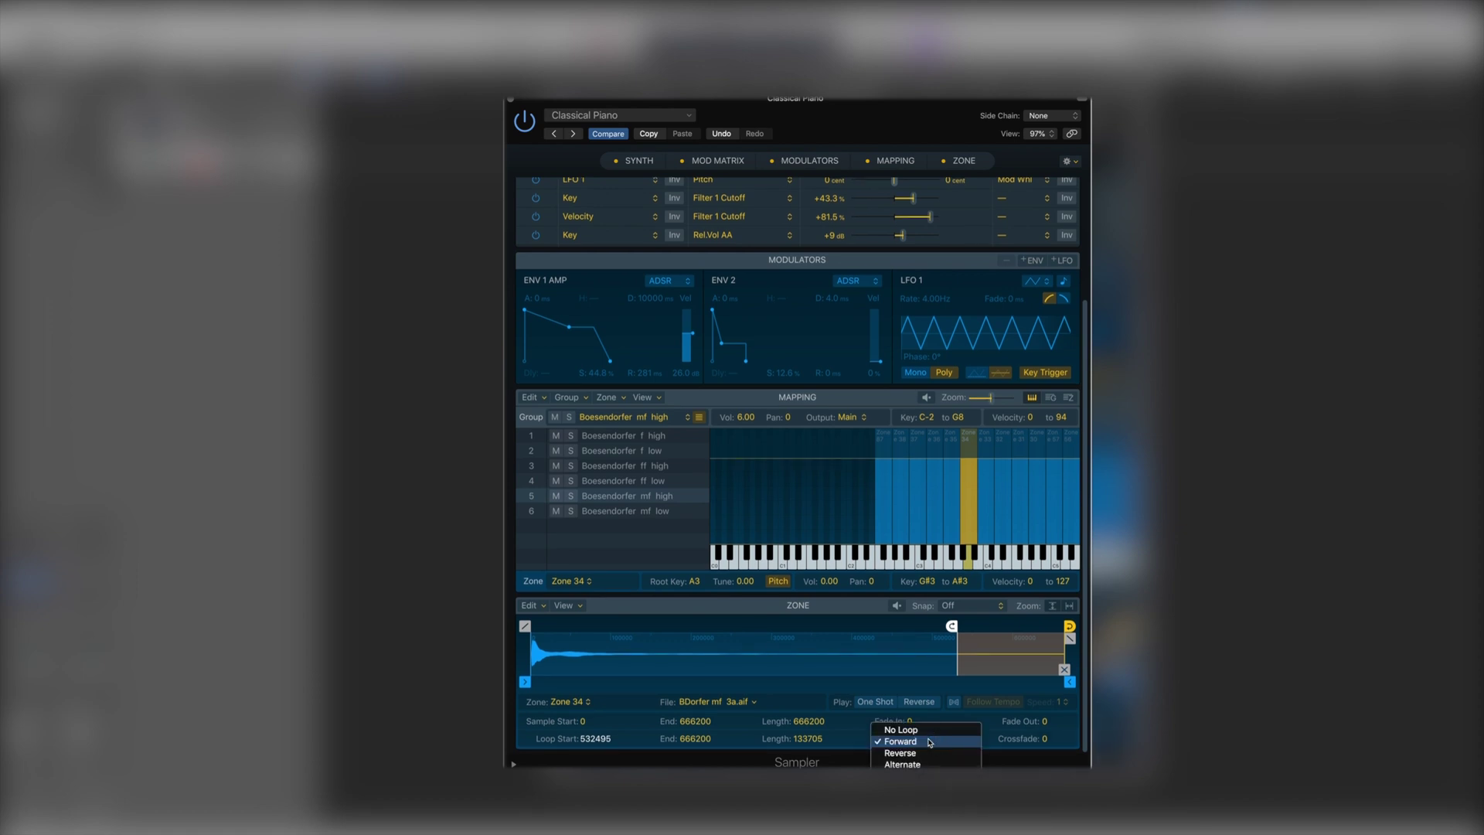
click(928, 741)
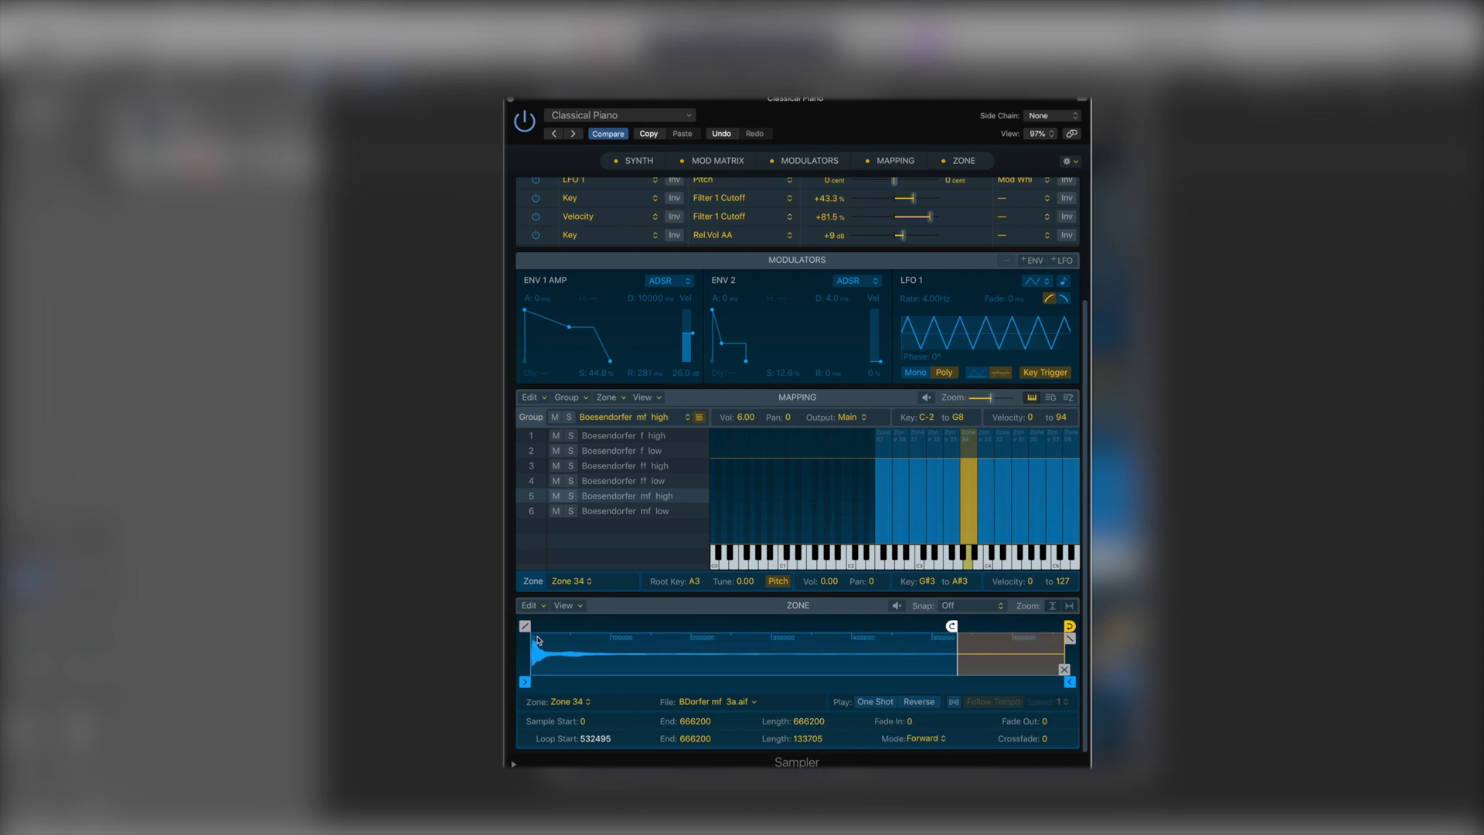
- Draw a long fade-in of 33634 samples, keeping sample start at 0 and end at 666200
drag(524, 626, 676, 633)
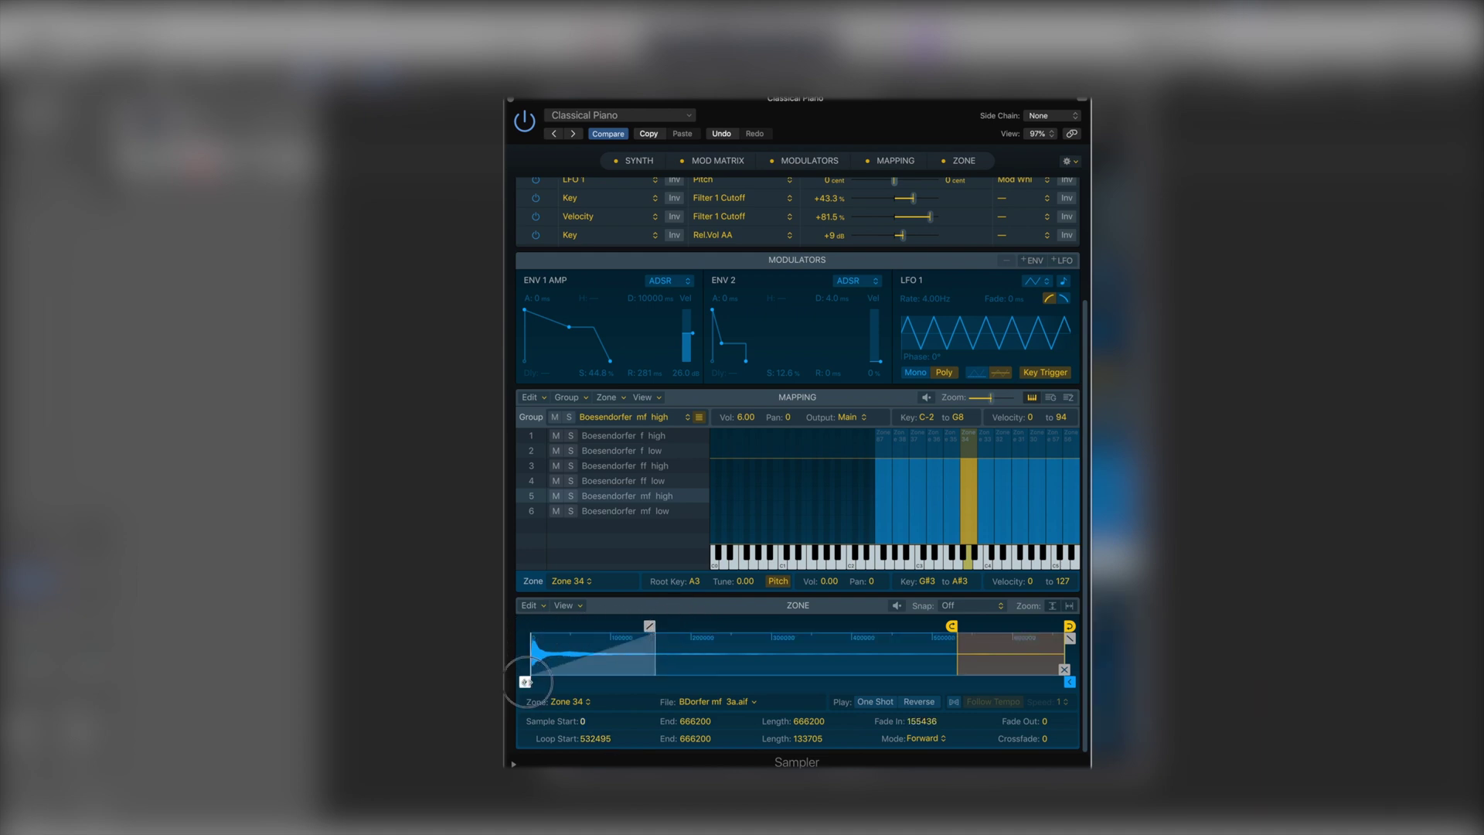
drag(525, 681, 625, 681)
click(1069, 682)
mouse_move(1069, 682)
mouse_down()
mouse_move(993, 680)
mouse_move(1068, 682)
mouse_up()
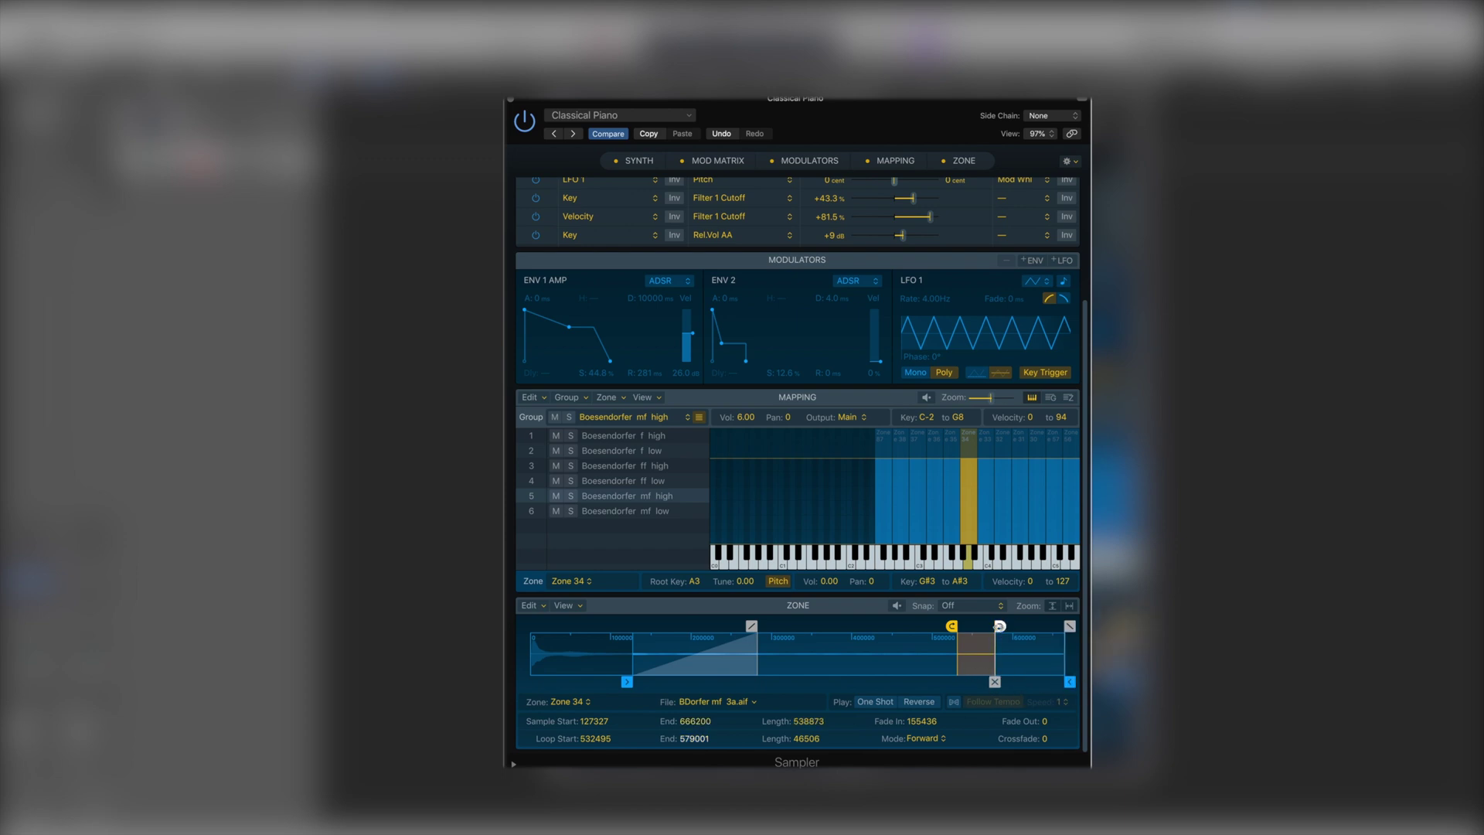
drag(627, 682, 525, 681)
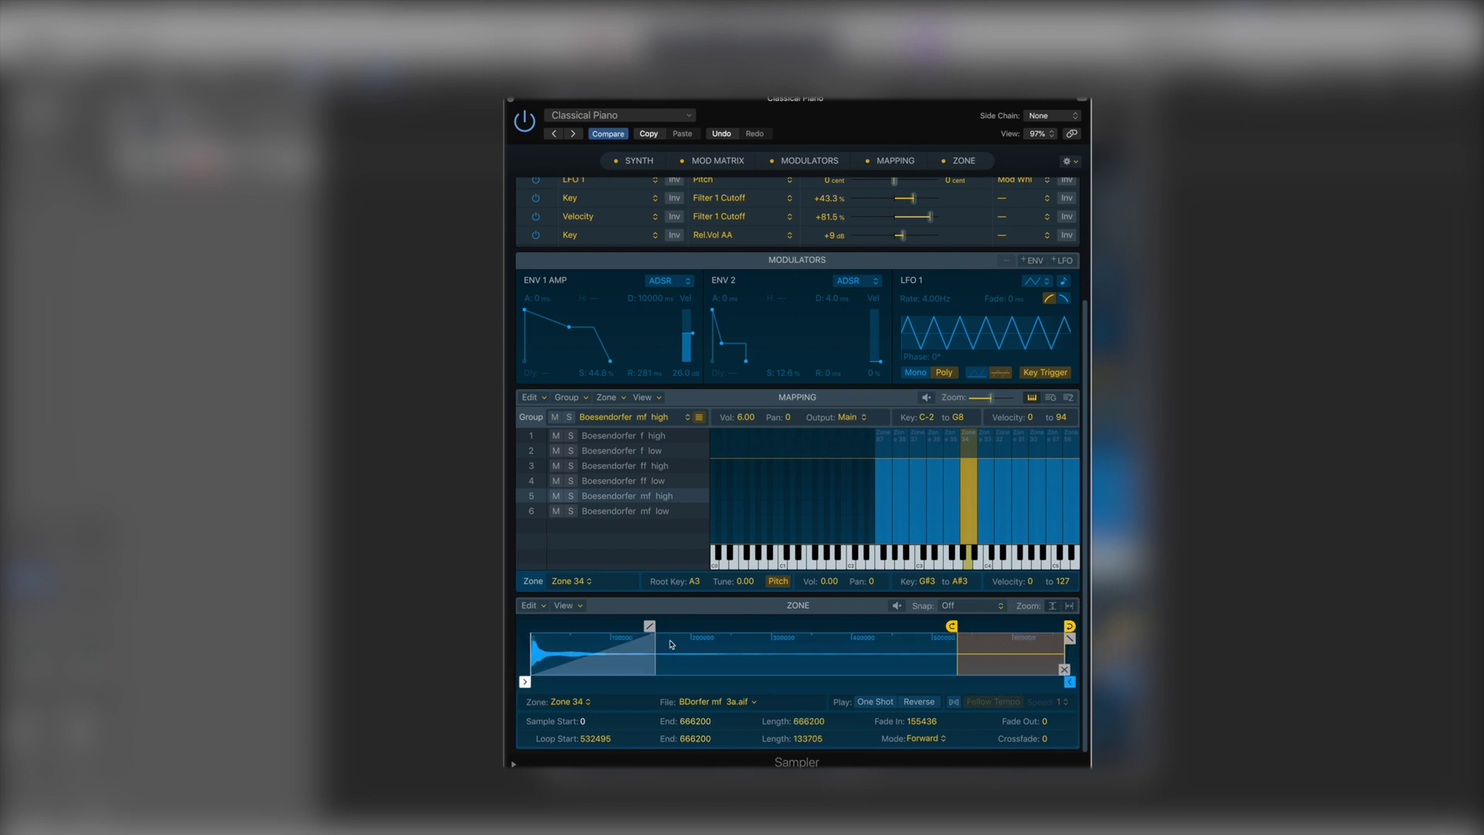
drag(653, 624, 551, 625)
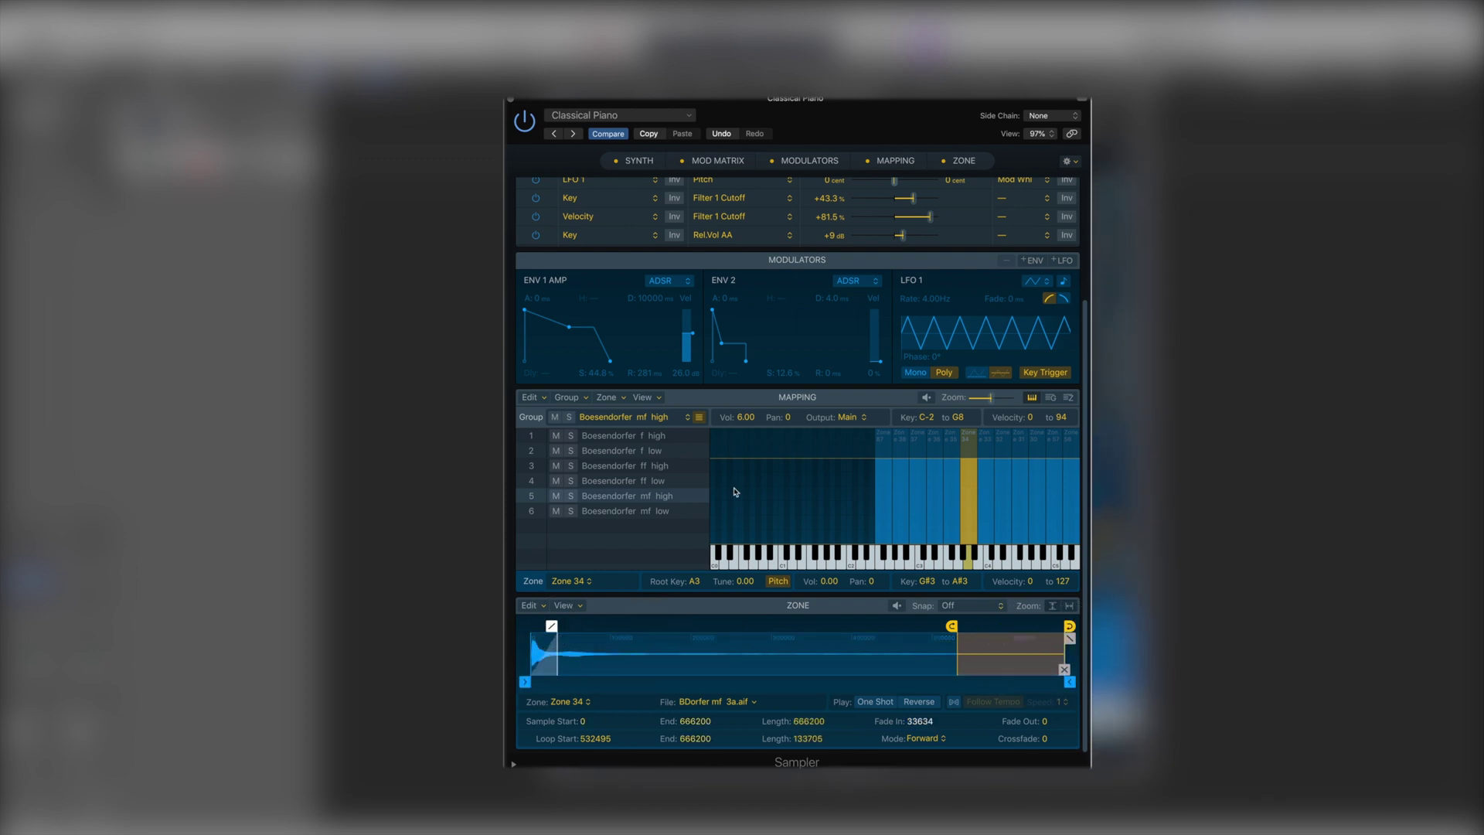
scroll(735, 492, up, 5)
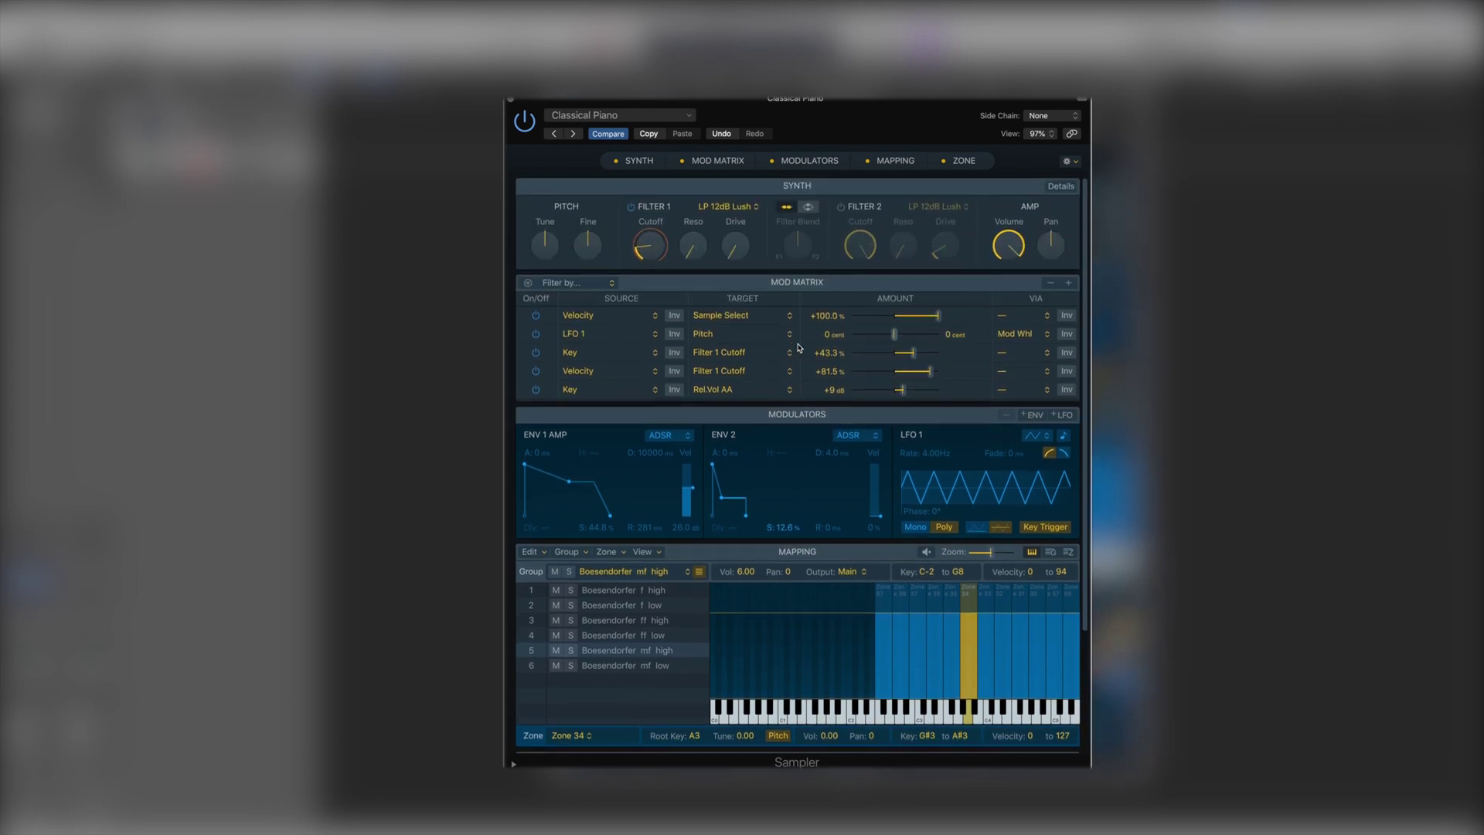
- Drag Zone 34's fade-in handle left until Fade In reads 6544 samples
scroll(799, 348, down, 5)
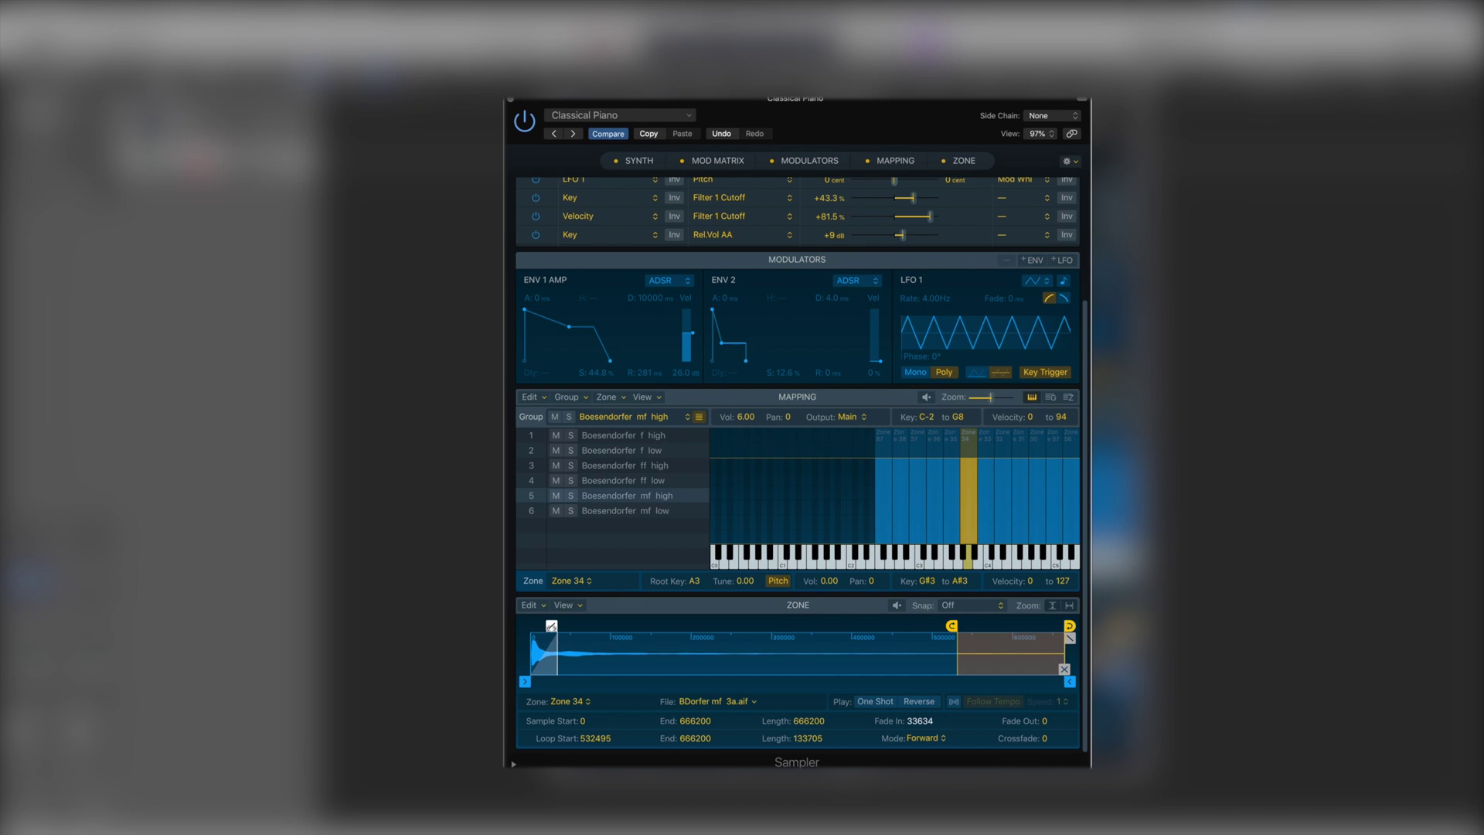
drag(551, 625, 529, 626)
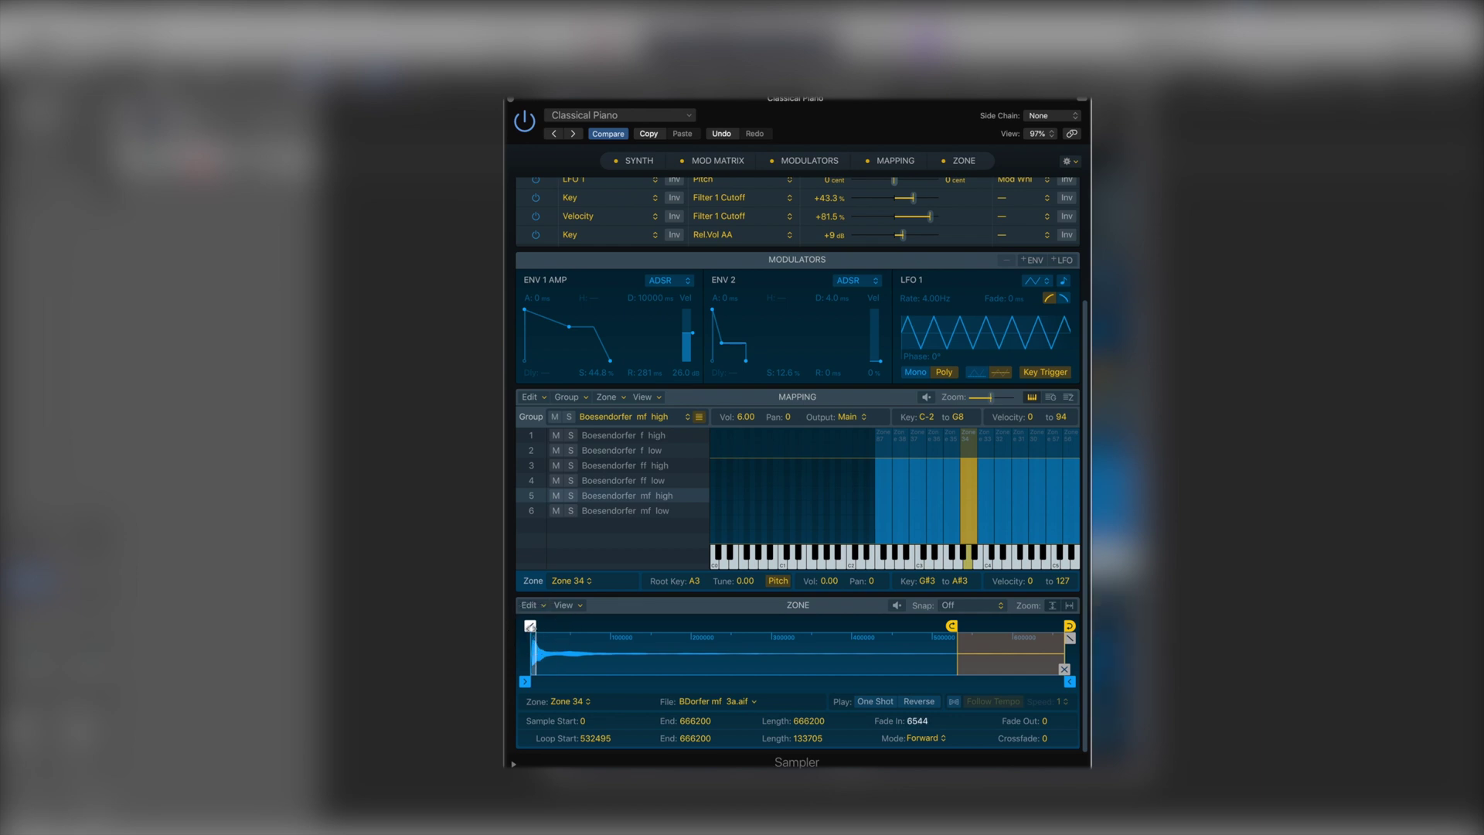
scroll(530, 627, up, 3)
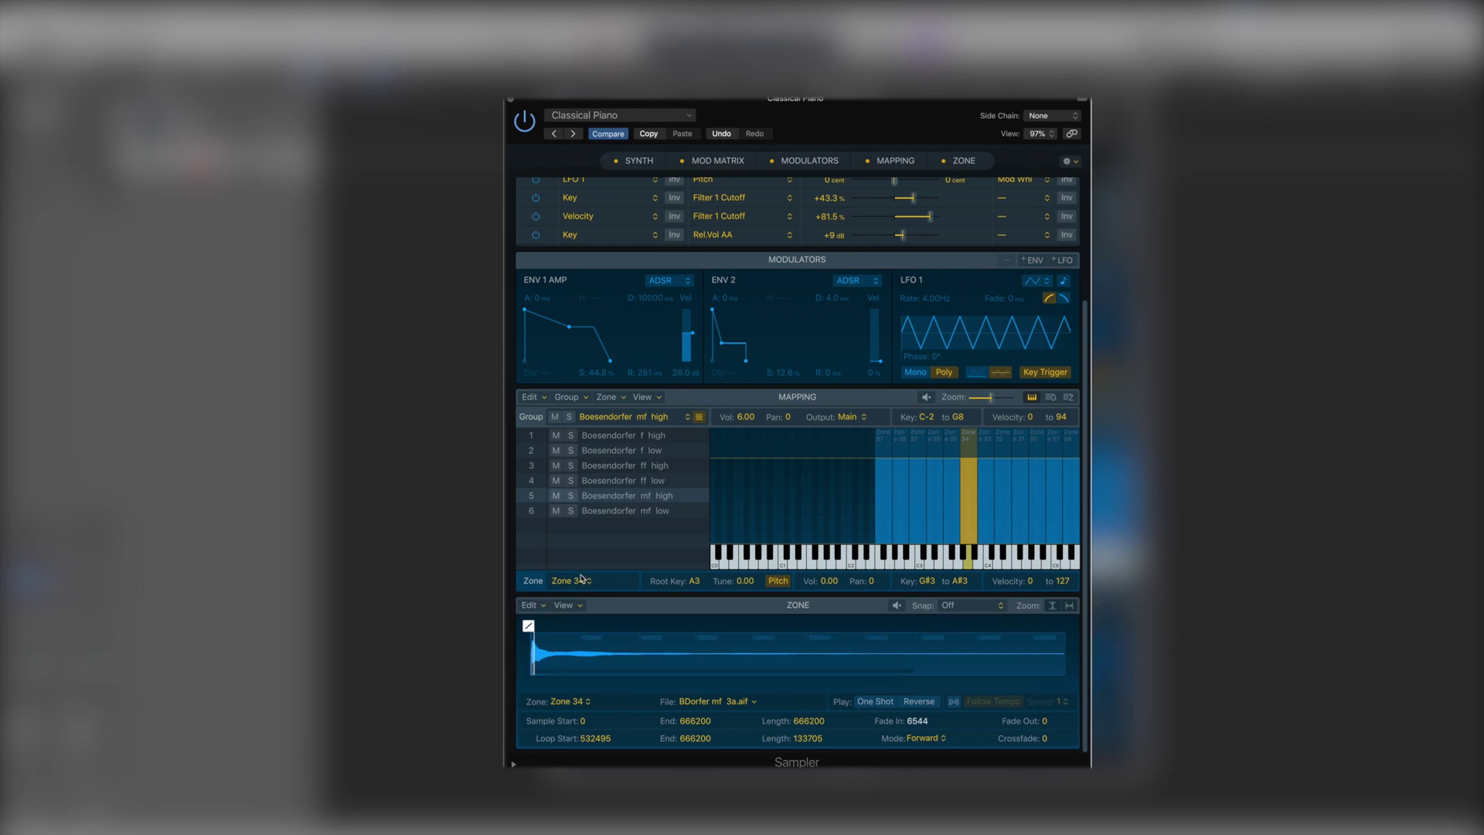